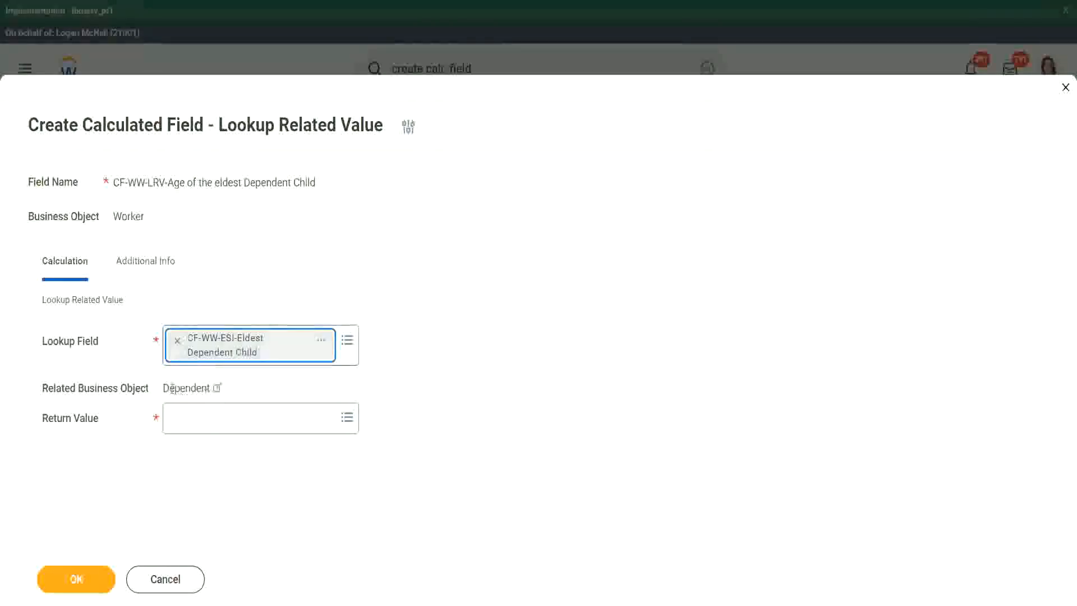
Review the details of the lookup field CF-WW-ESI-Eldest Dependent Child and check its related business object.
drag(164, 387, 216, 387)
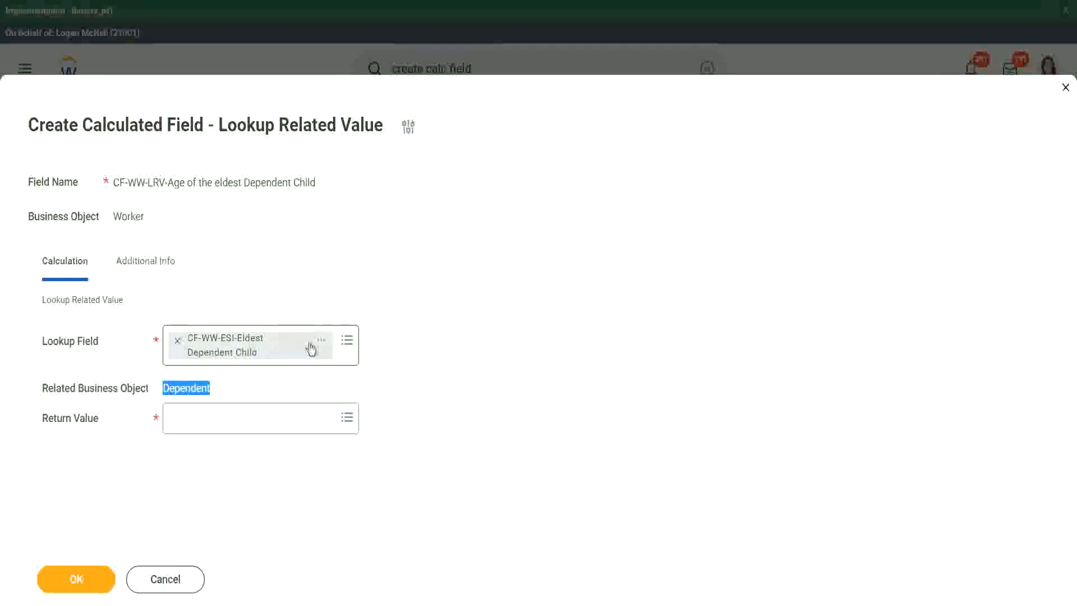
click(321, 345)
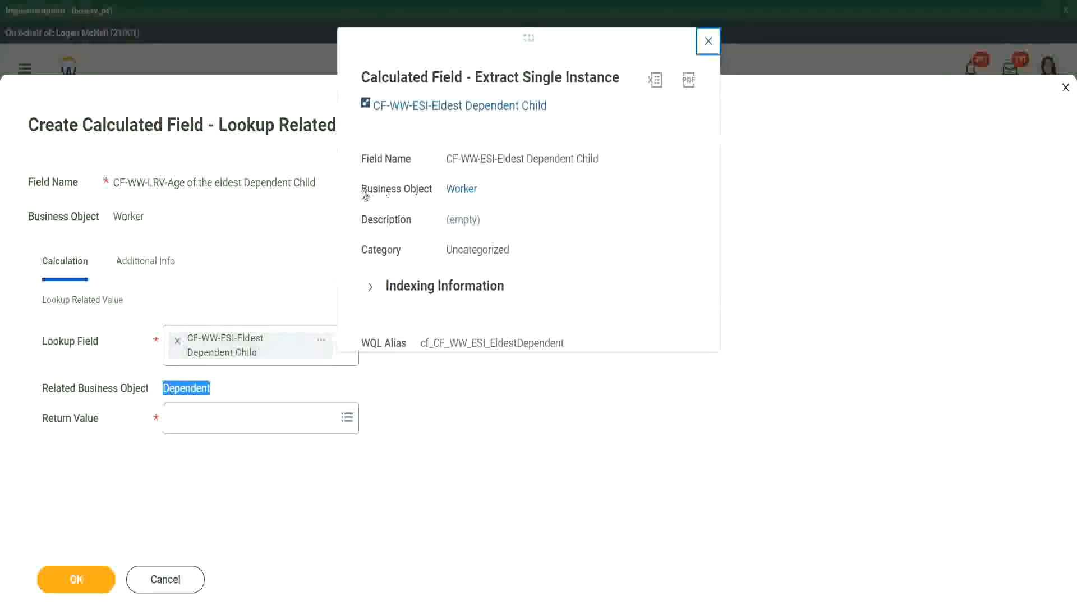
drag(362, 189, 435, 191)
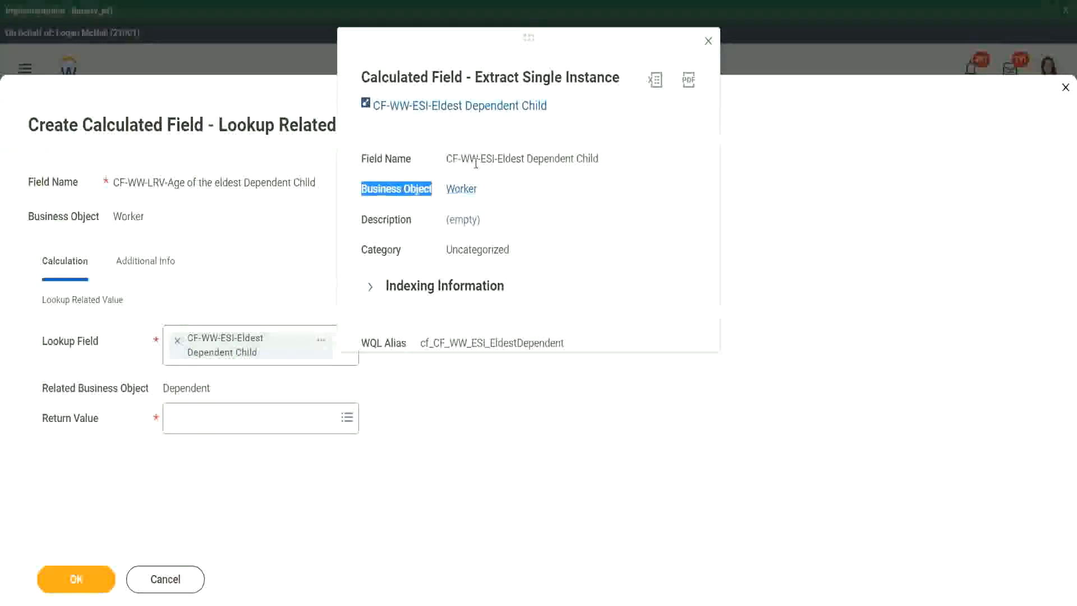
drag(486, 159, 517, 160)
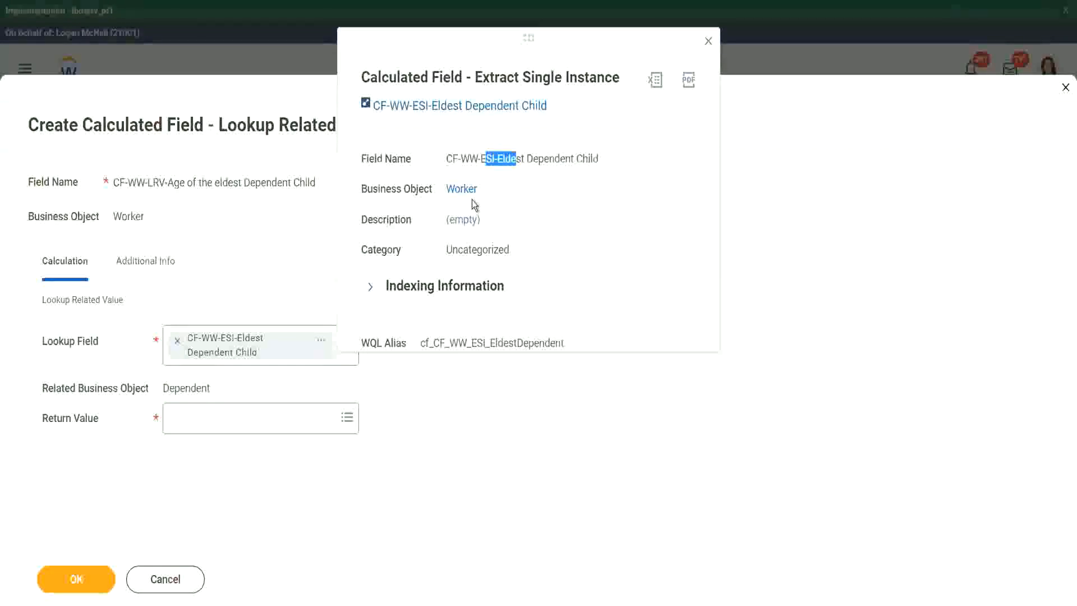
click(659, 99)
click(708, 41)
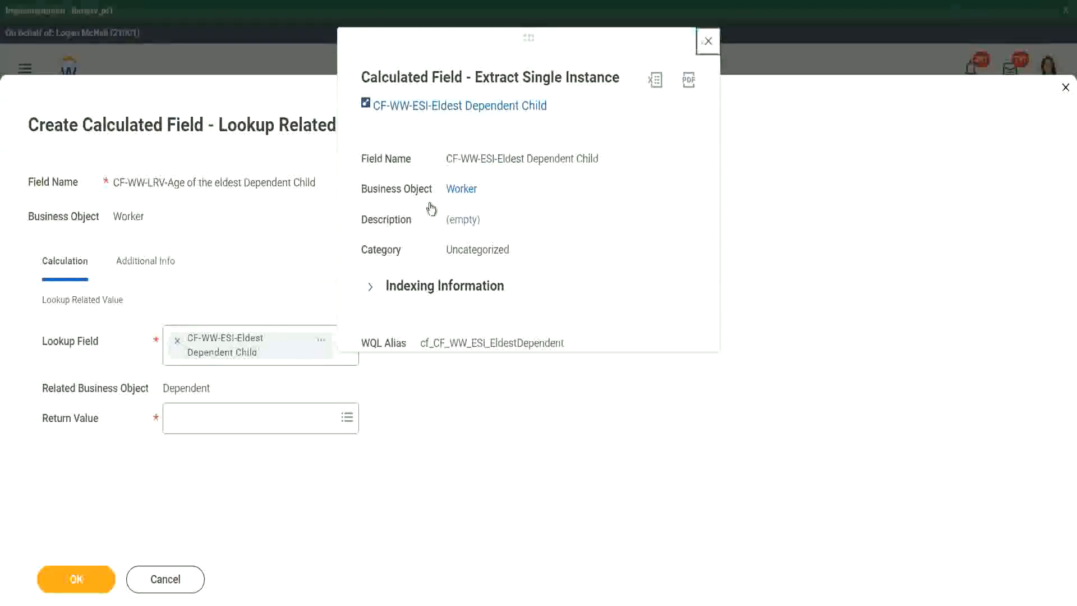
drag(163, 388, 211, 387)
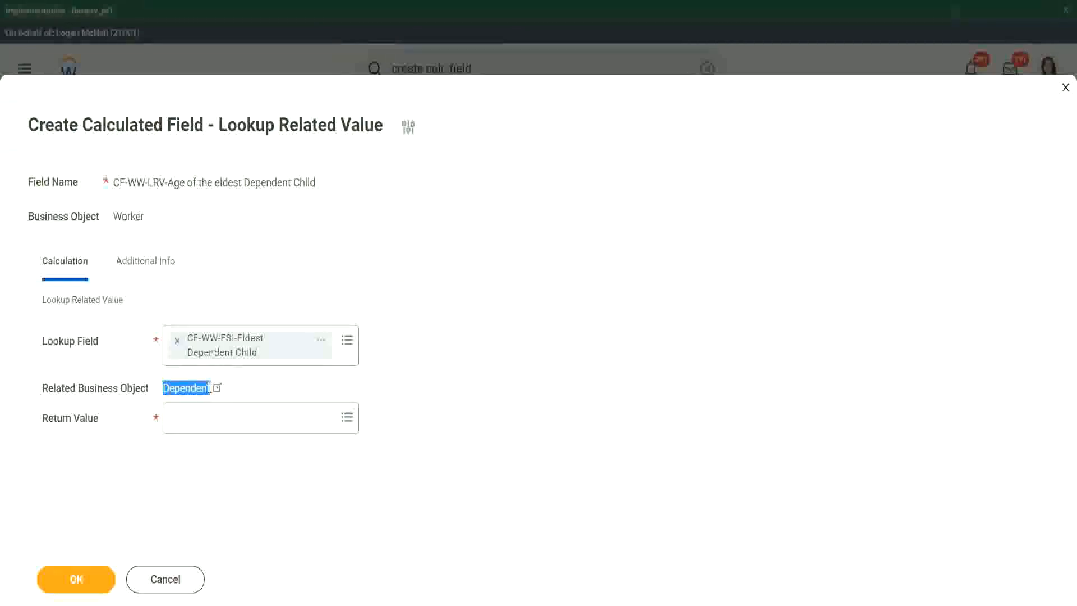
Set the return value to the Age field, check that field's description, and save the calculated field.
click(191, 422)
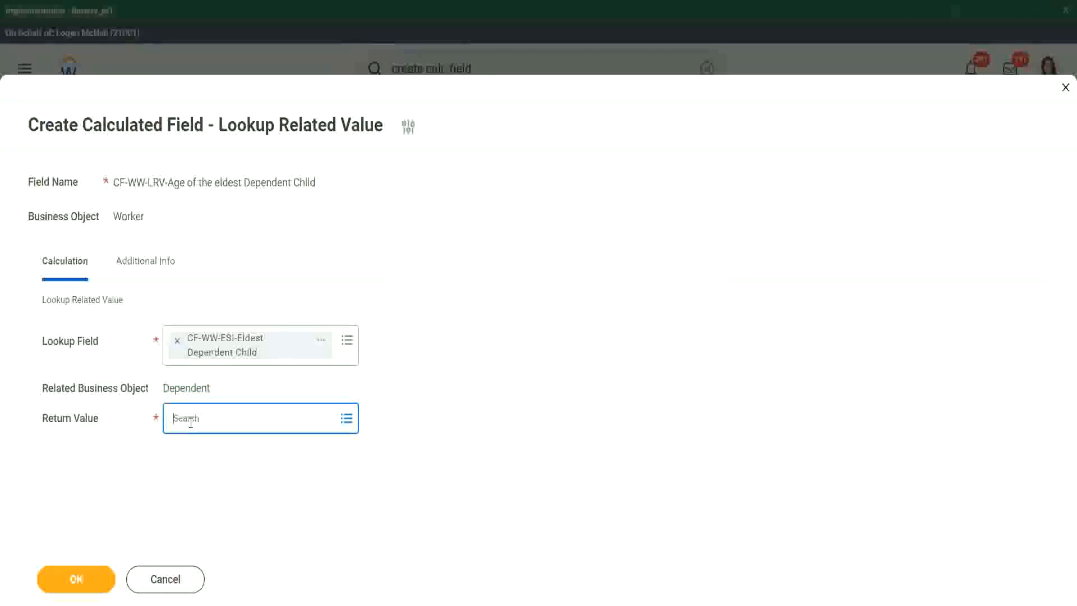
click(190, 422)
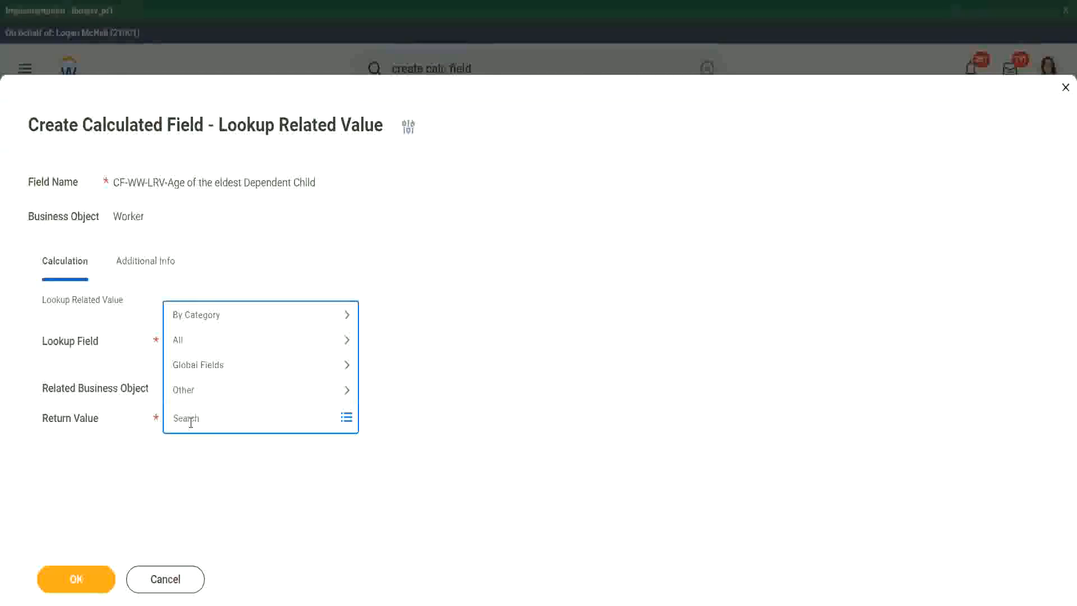
text(age)
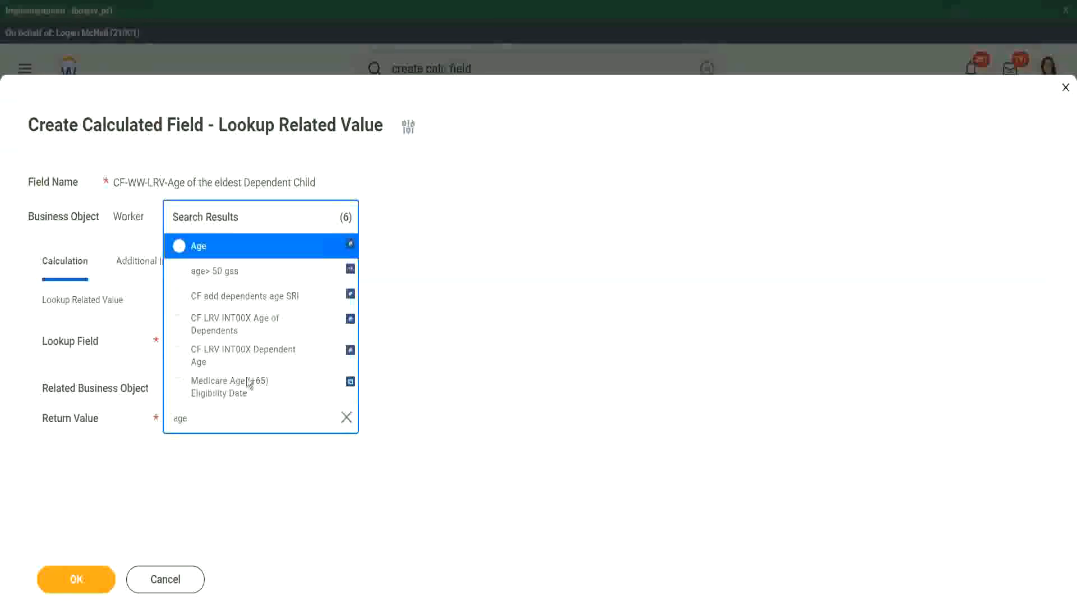
click(275, 257)
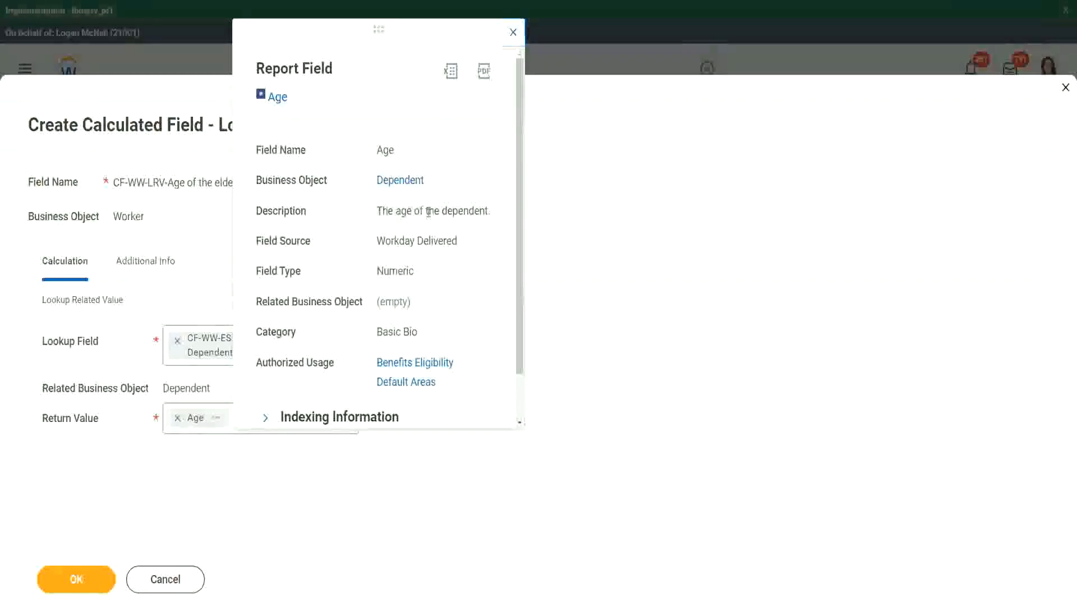
drag(376, 211, 489, 208)
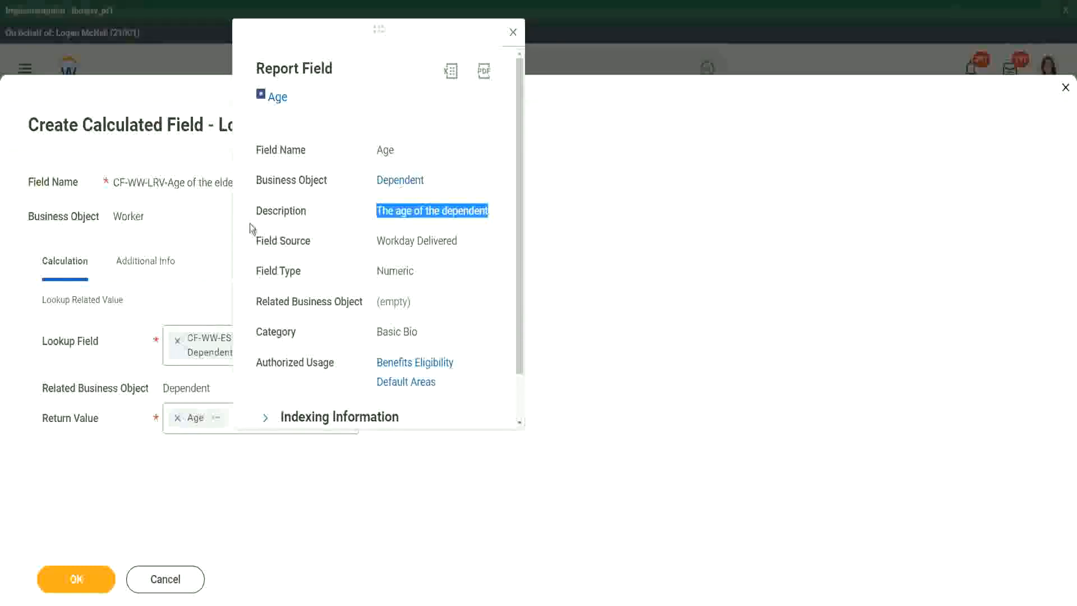
click(181, 240)
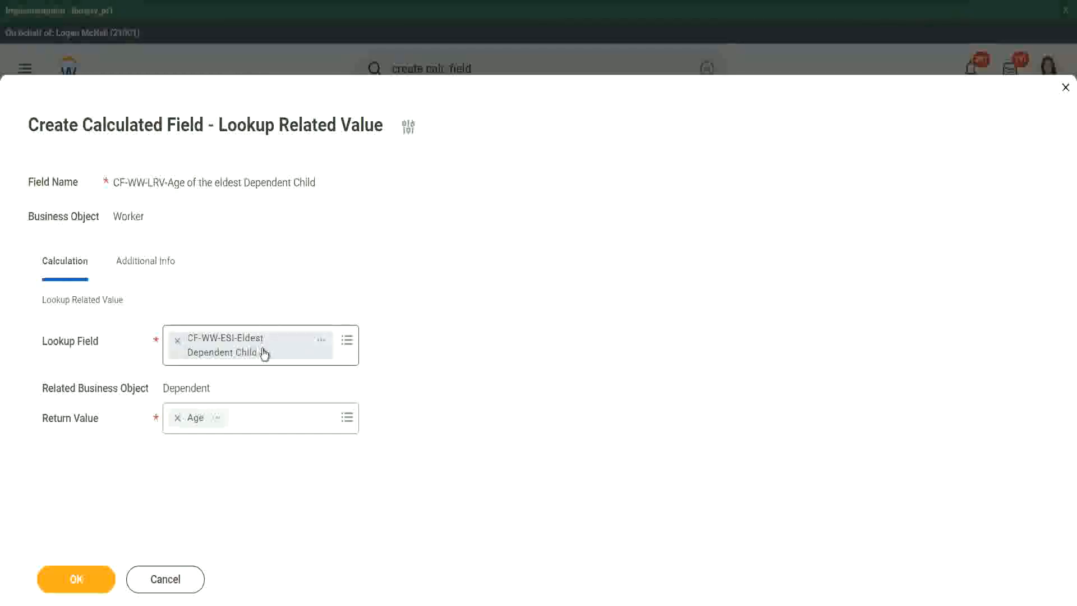
click(84, 579)
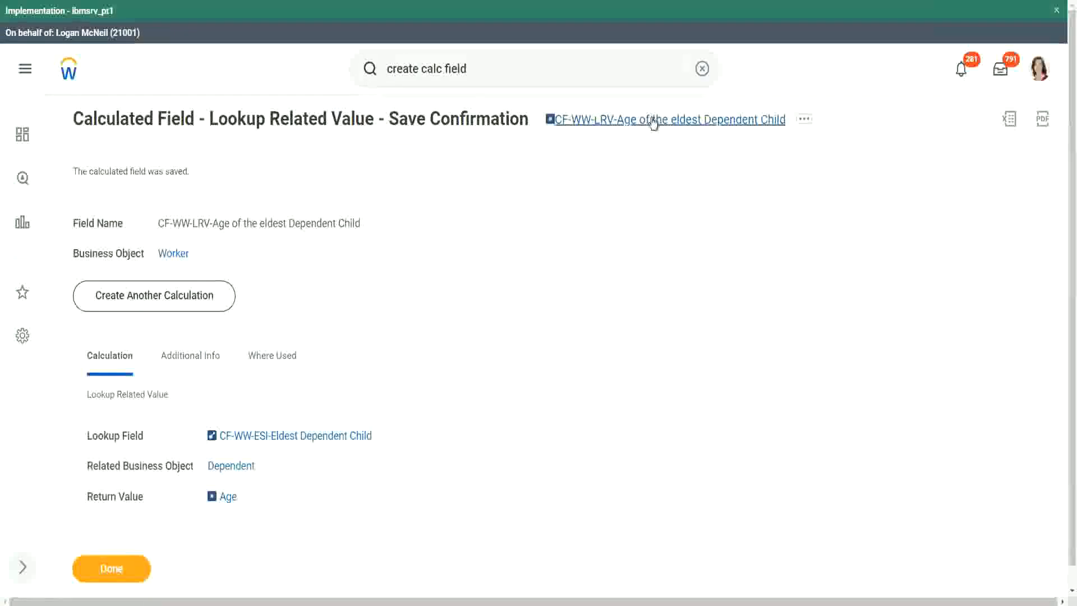
Copy the saved calculated field's name and finish the save confirmation.
right_click(649, 121)
click(680, 186)
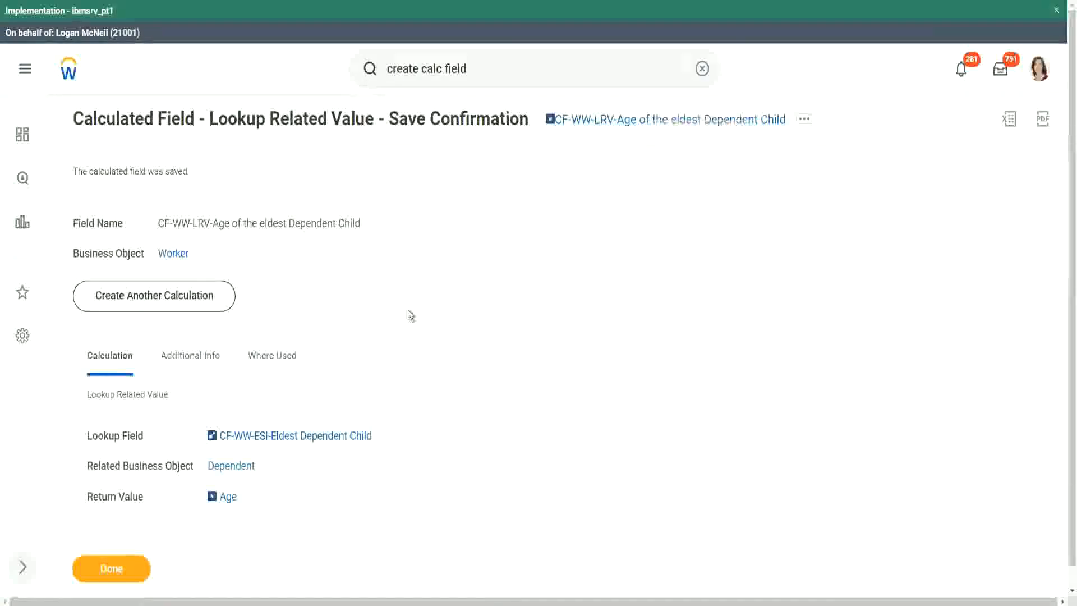
click(113, 567)
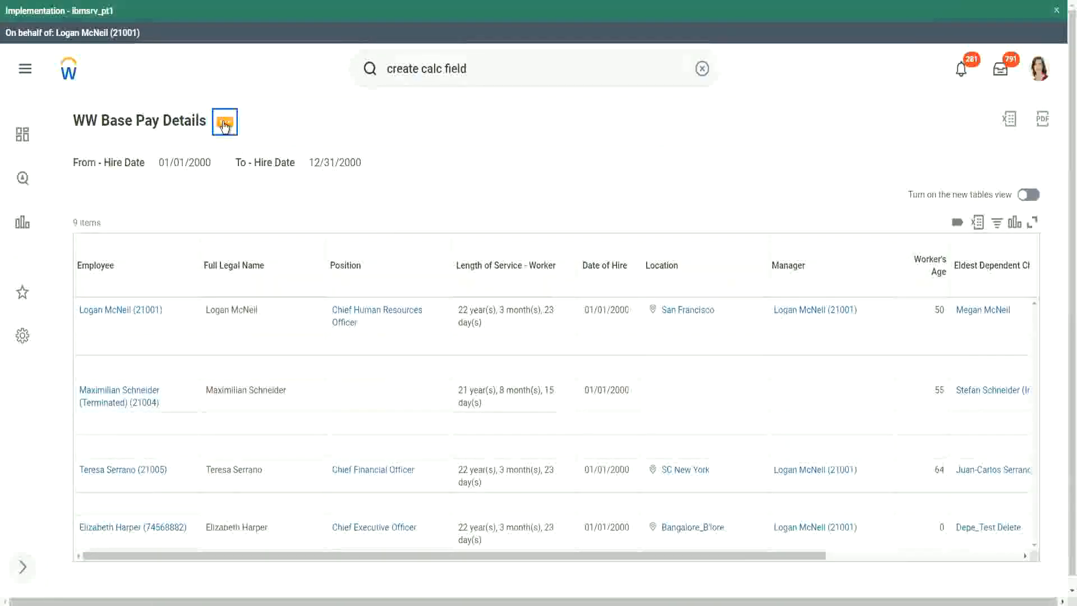
Open the WW Base Pay Details report for editing and add a Worker row with CF-WW-LRV-Age of the eldest Dependent Child below Eldest Dependent Child.
click(224, 124)
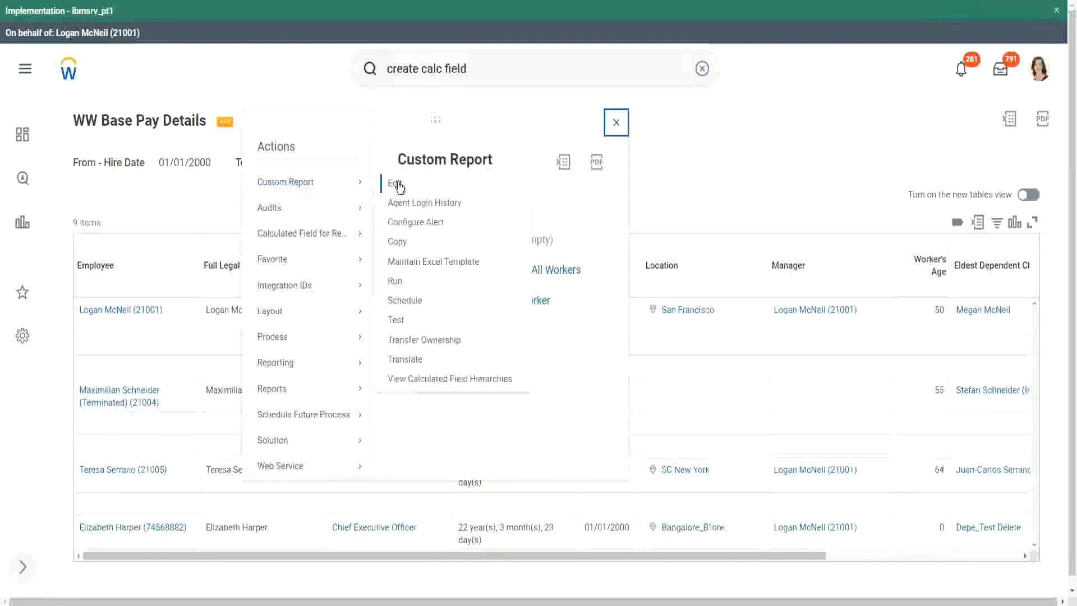
click(399, 185)
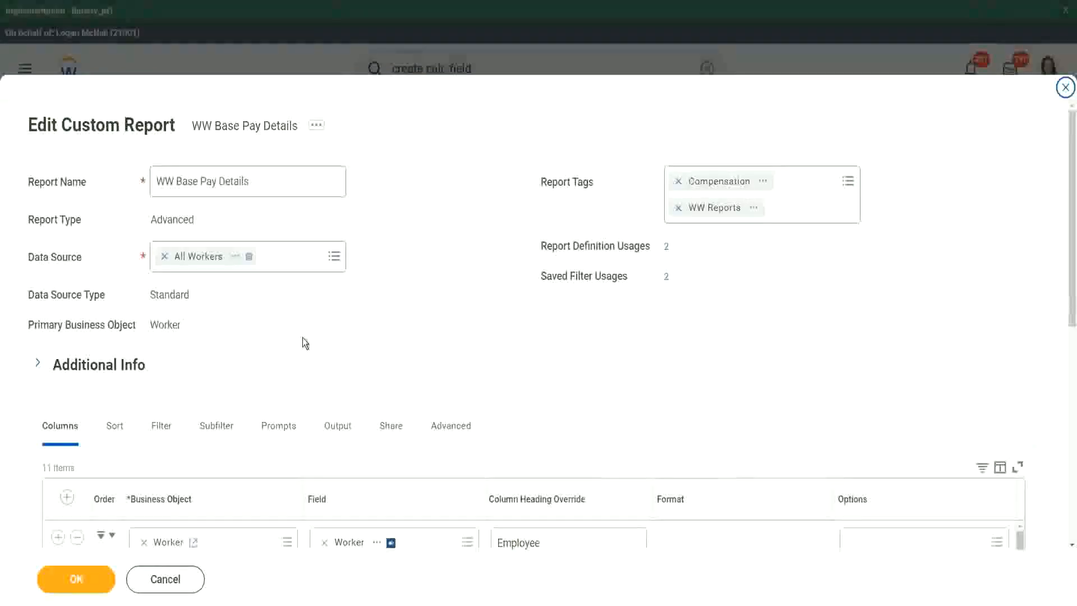
scroll(302, 338, down, 8)
scroll(298, 292, down, 3)
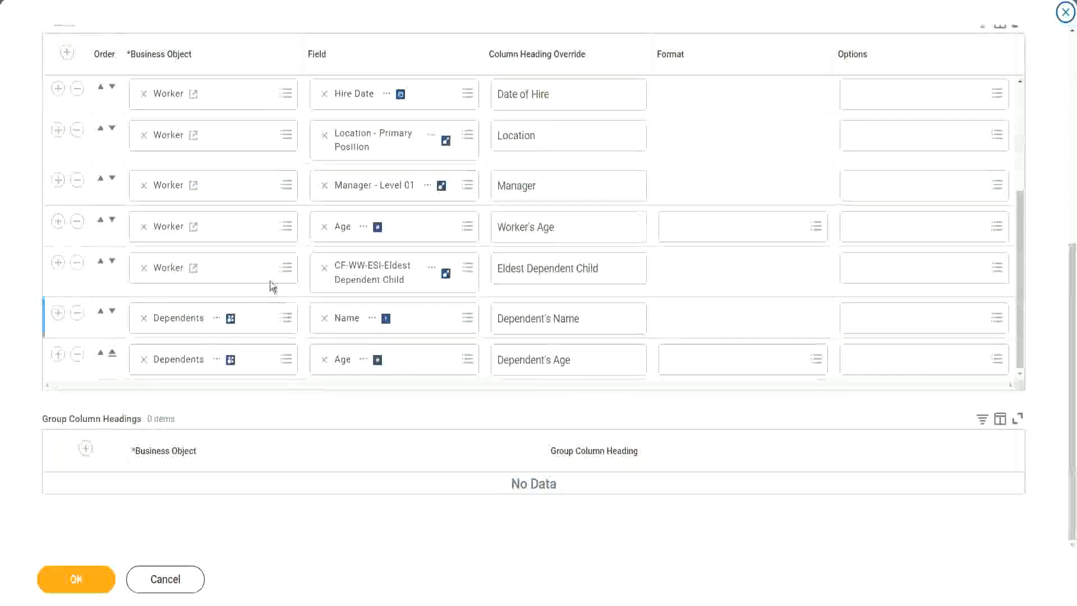
click(57, 263)
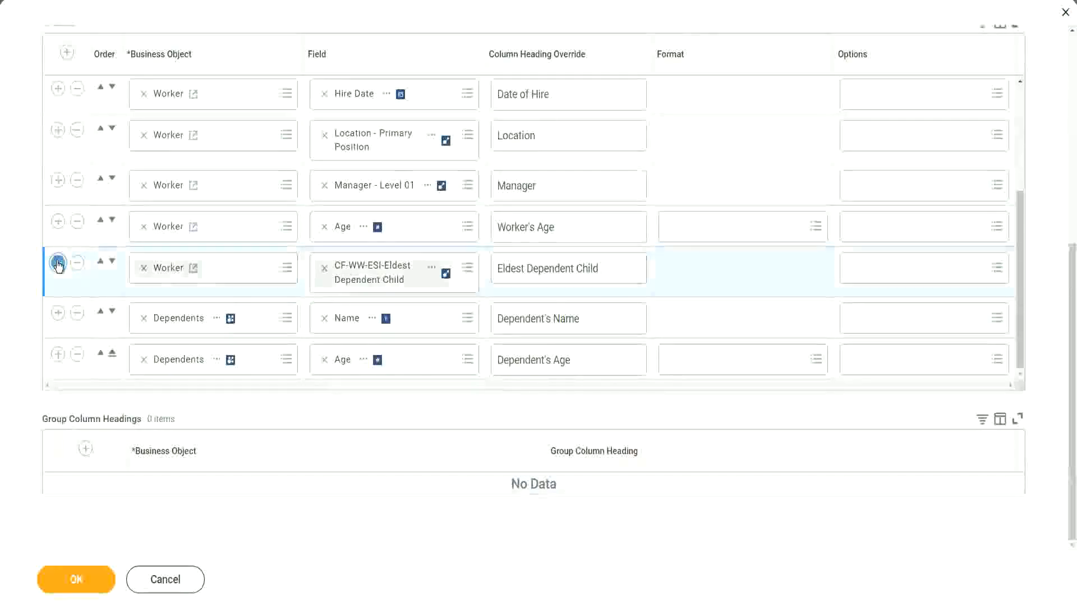
click(369, 310)
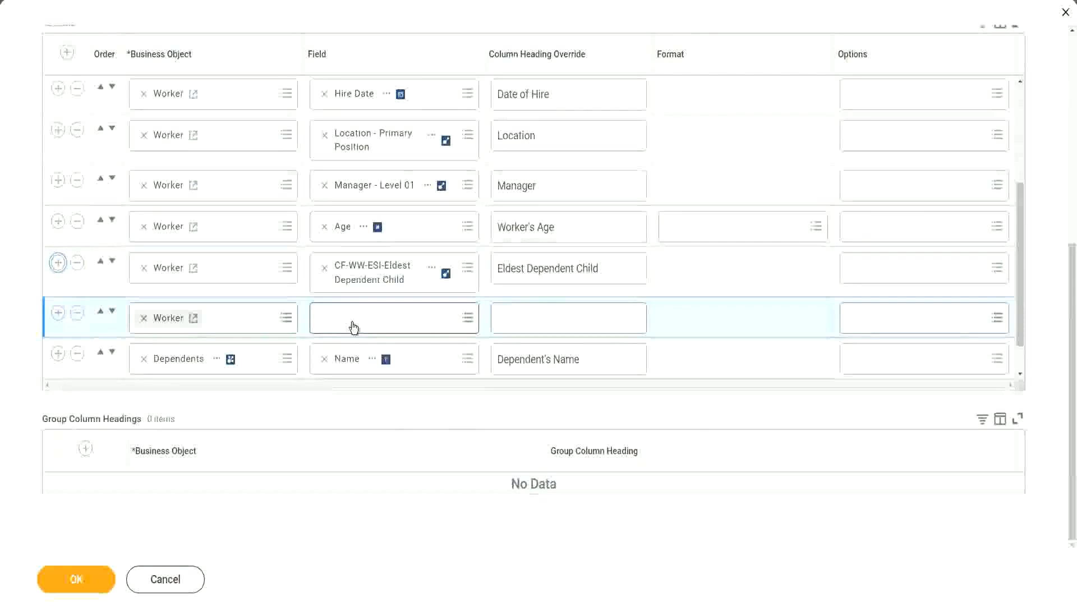
click(354, 328)
key(ctrl+v)
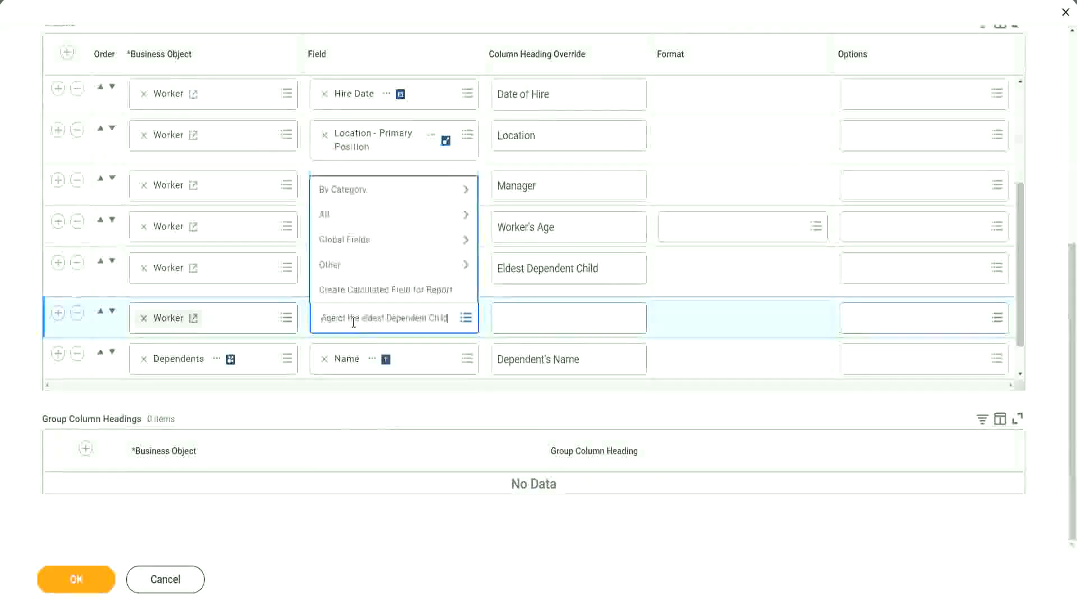
key(Return)
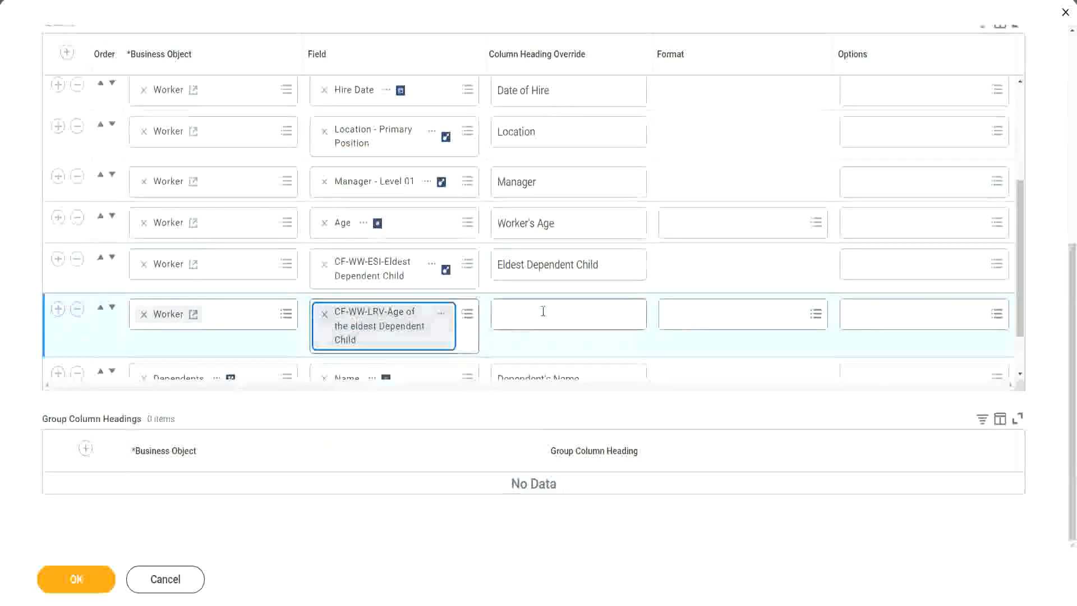
Set the new row's column heading override to "Age of the Eldest Dependent Child" and save the report.
click(543, 311)
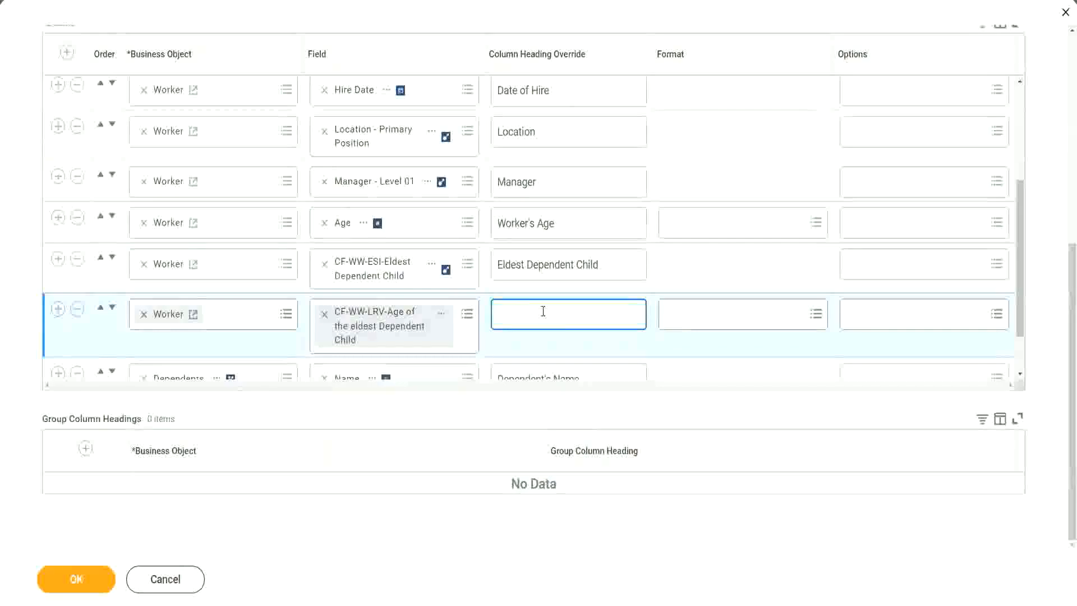
text(Age of the E)
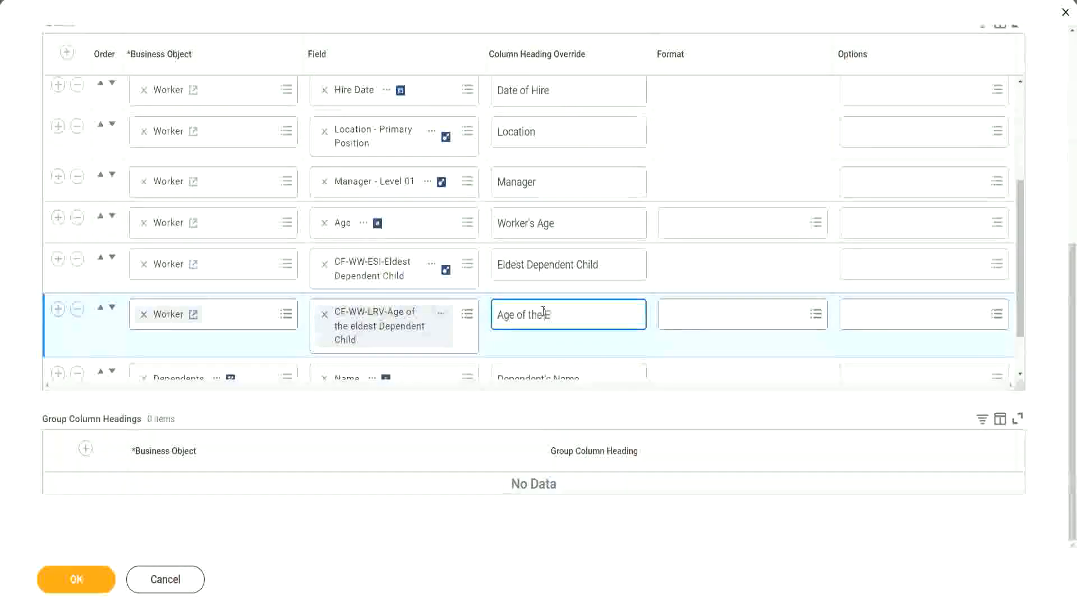
text(ldest De)
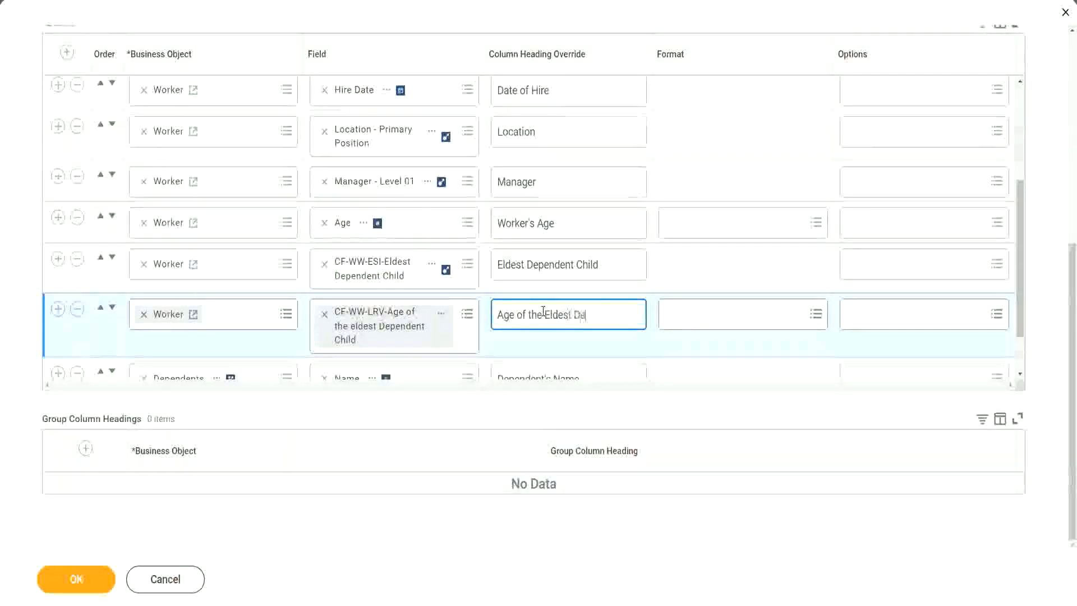
text(pendent Child)
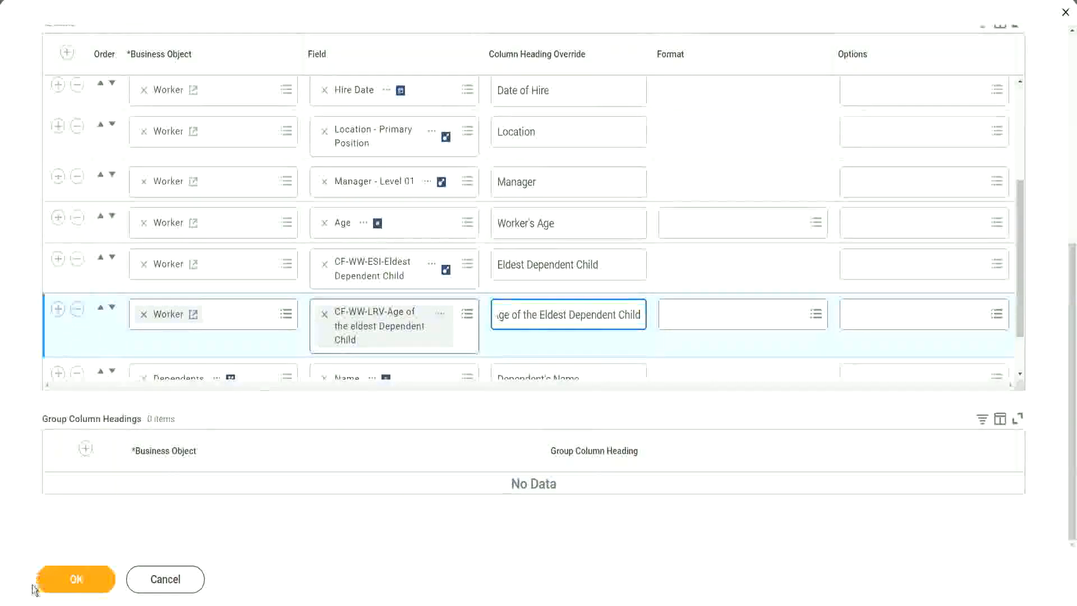
click(63, 586)
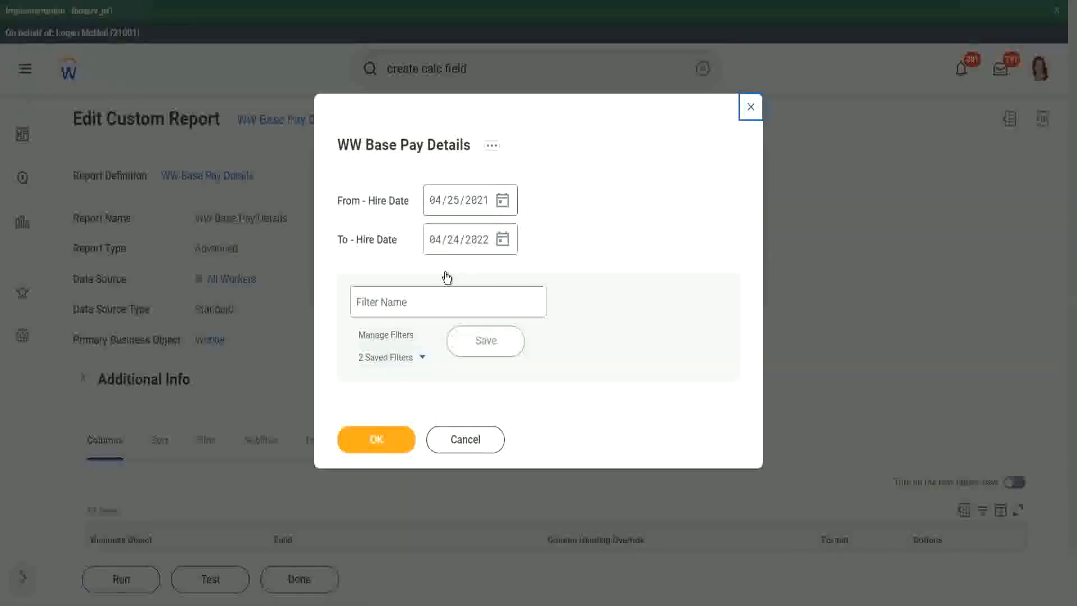
Set the report's hire date range from 01/01/2000 to 12/31/2000.
text(01/01/20)
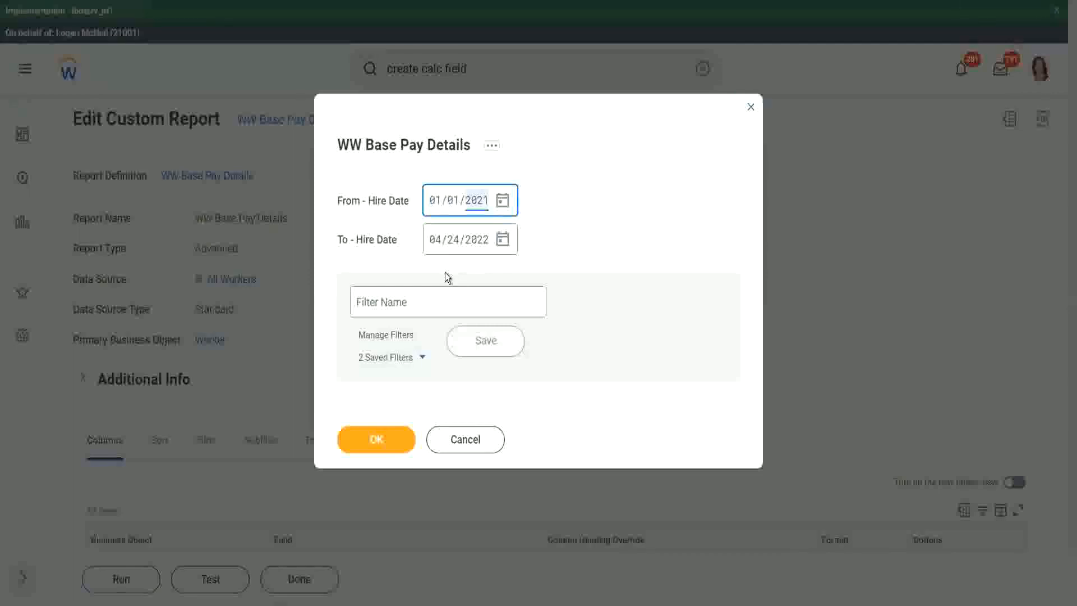
text(00)
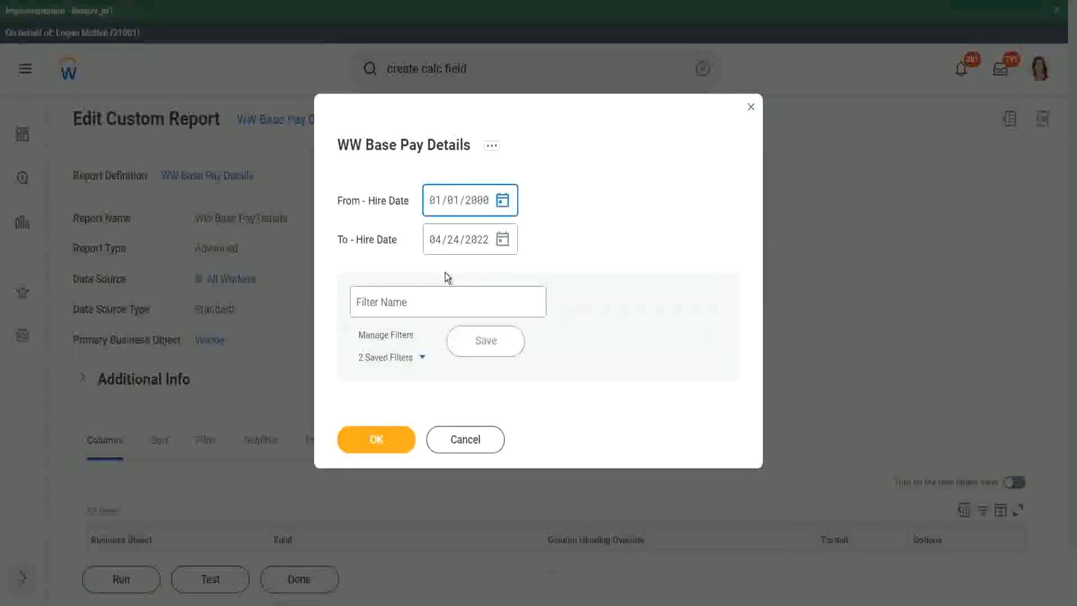
key(Tab)
text(12/31/)
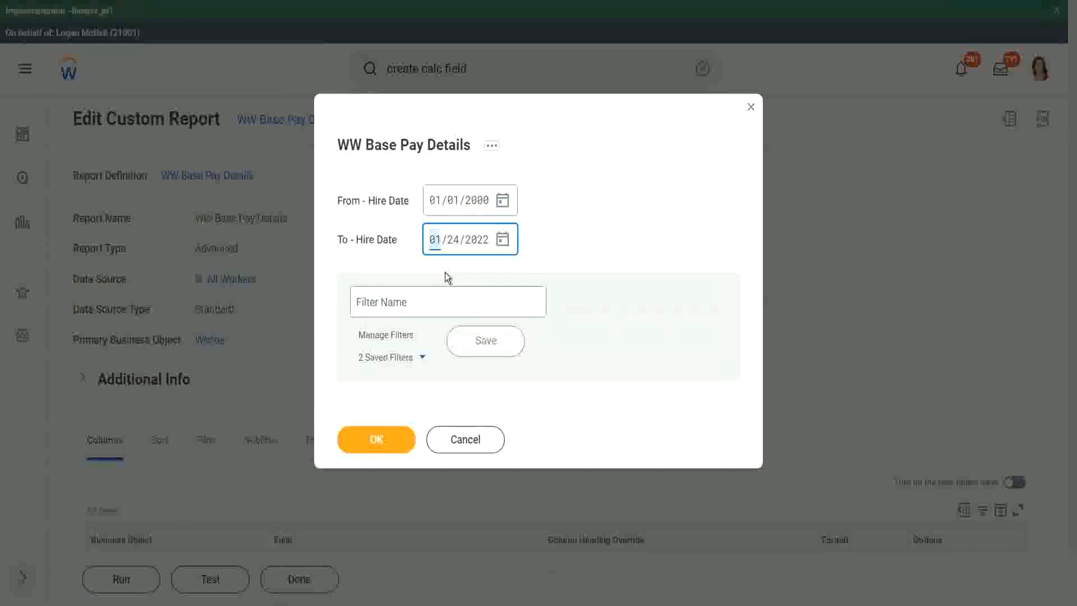
text(2000)
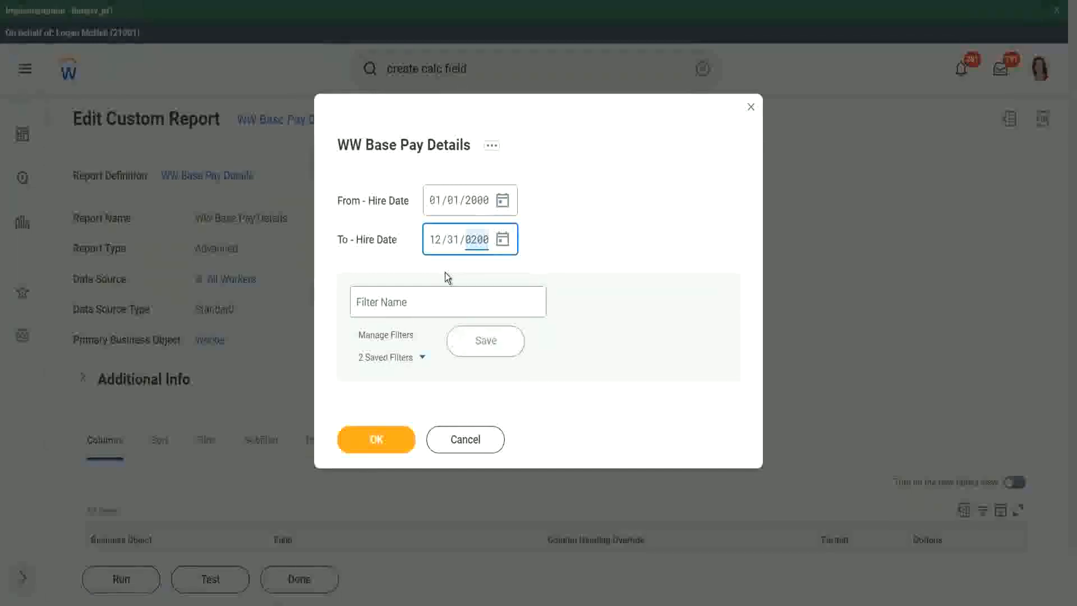
Save the report's prompt values as a filter named 2000.
click(414, 300)
text(2000)
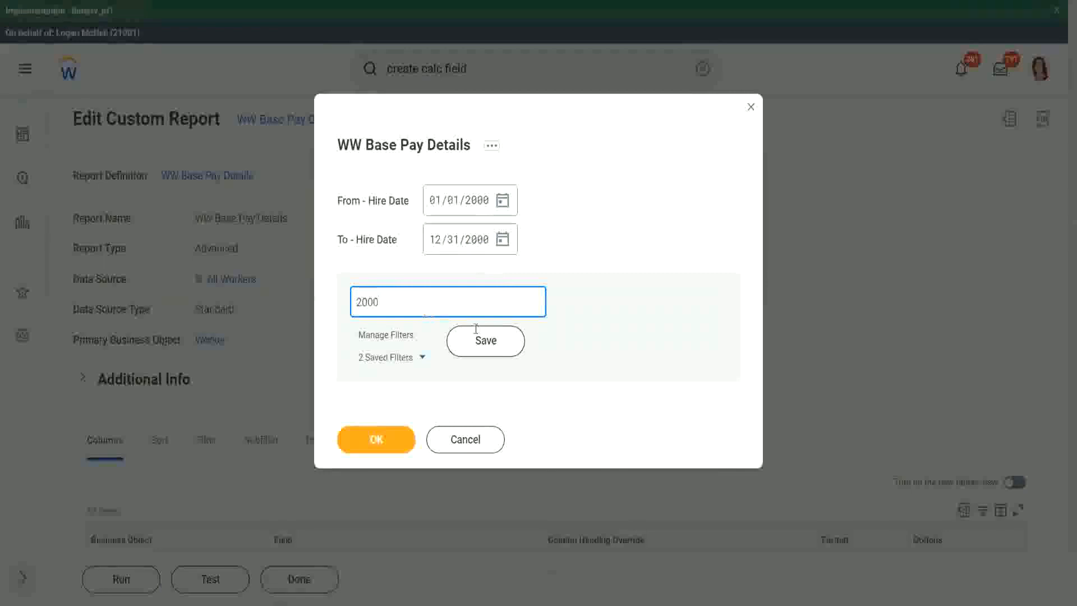
click(480, 336)
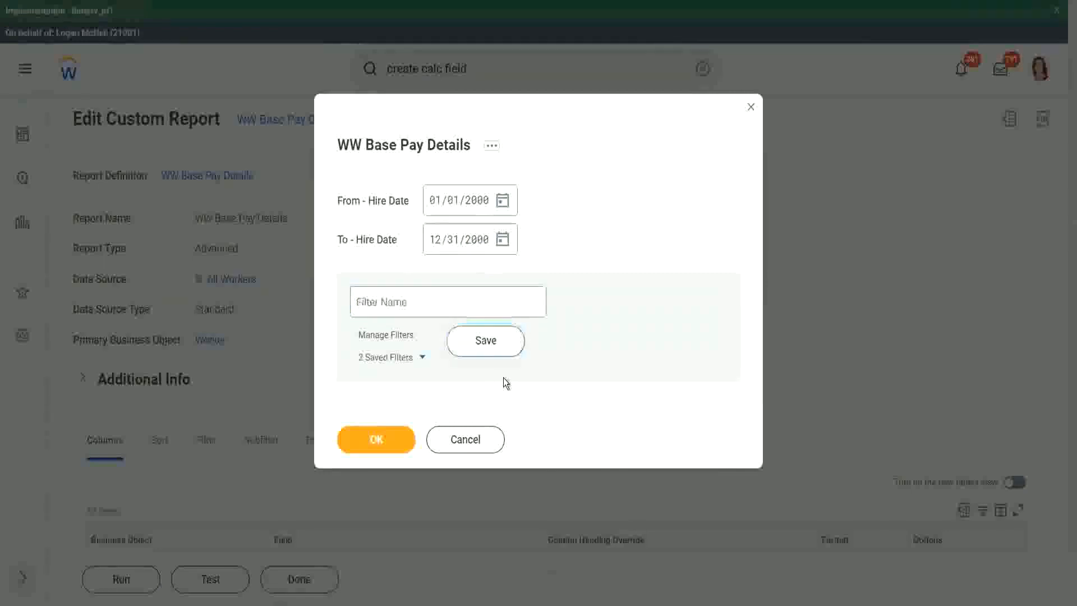
Run the report and examine the eldest dependent child's age column beside the dependents' names and ages.
click(372, 443)
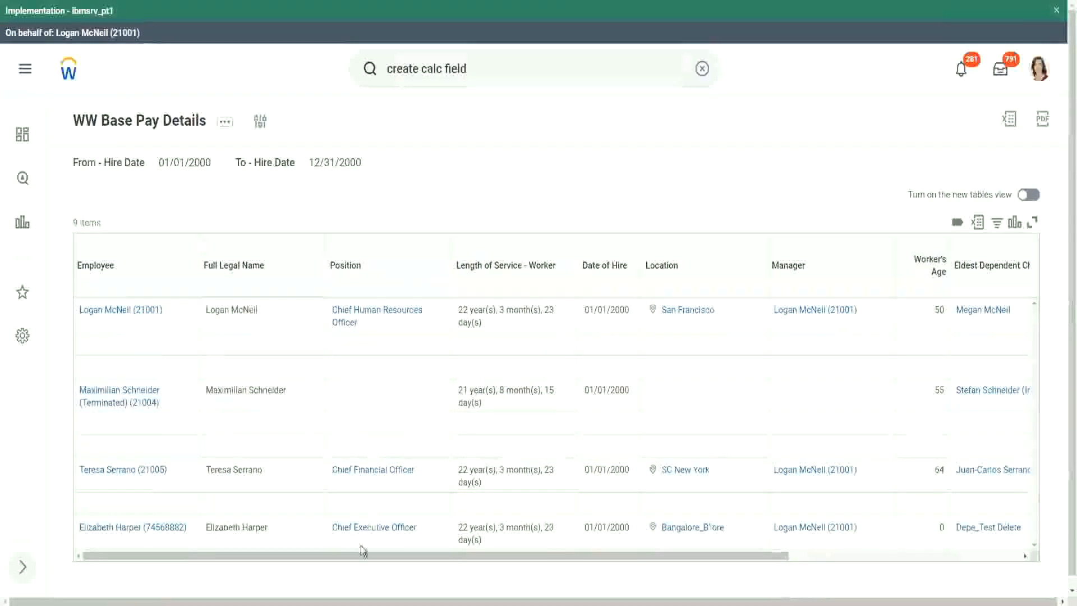
drag(356, 556, 618, 581)
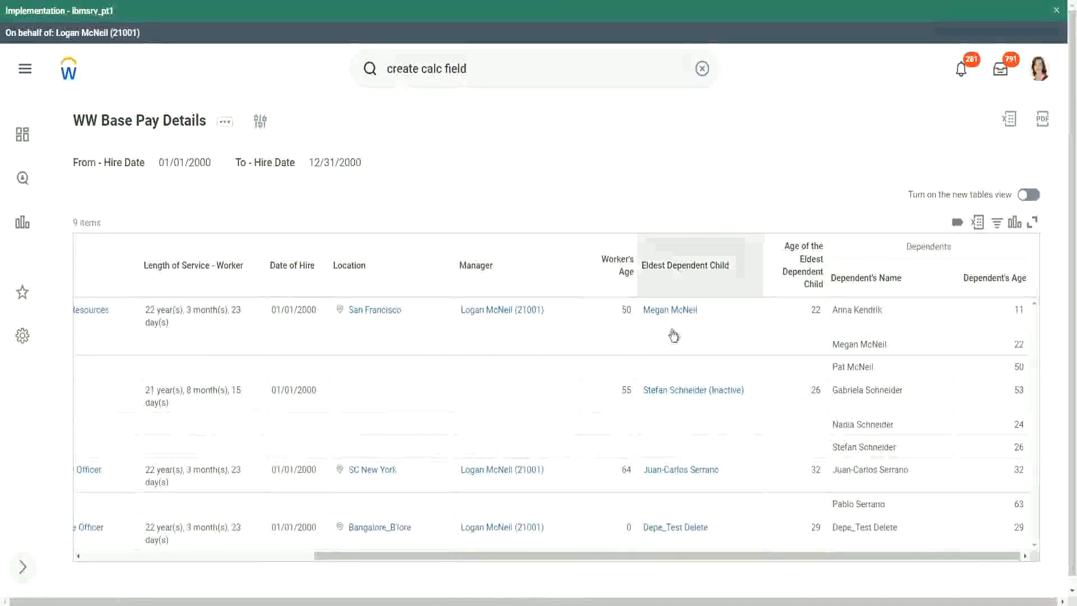
Compare each worker's Age of the Eldest Dependent Child value with the matching dependent's age in the report results.
double_click(814, 309)
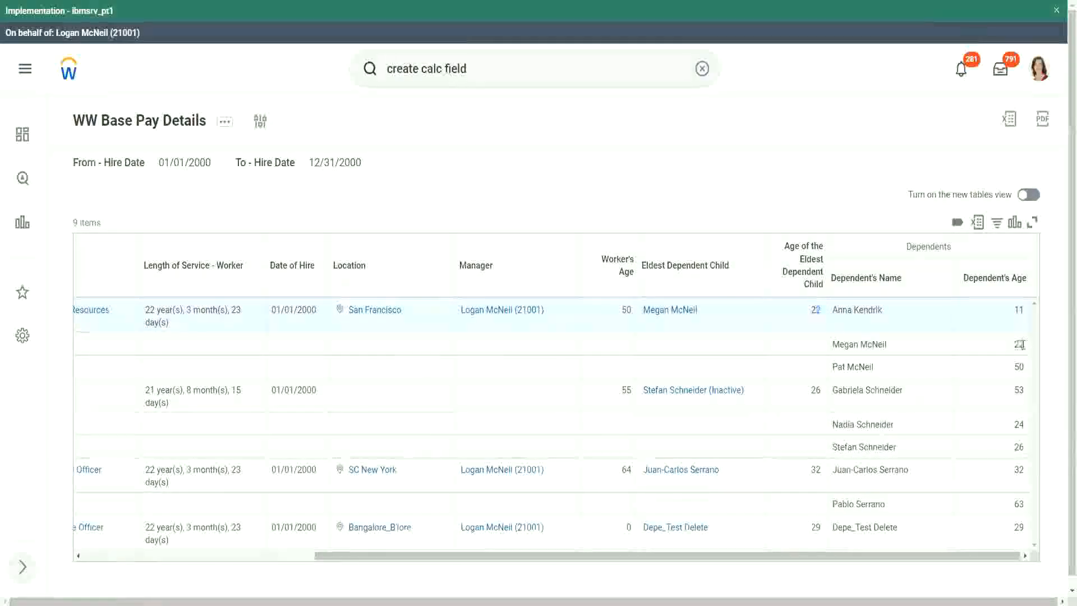
double_click(1017, 344)
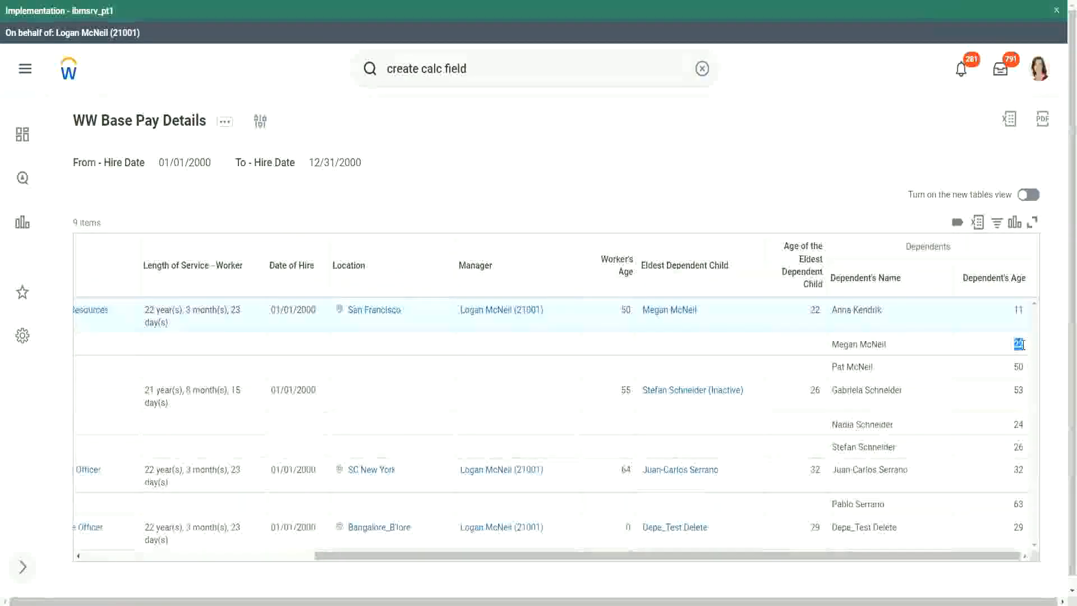
double_click(814, 309)
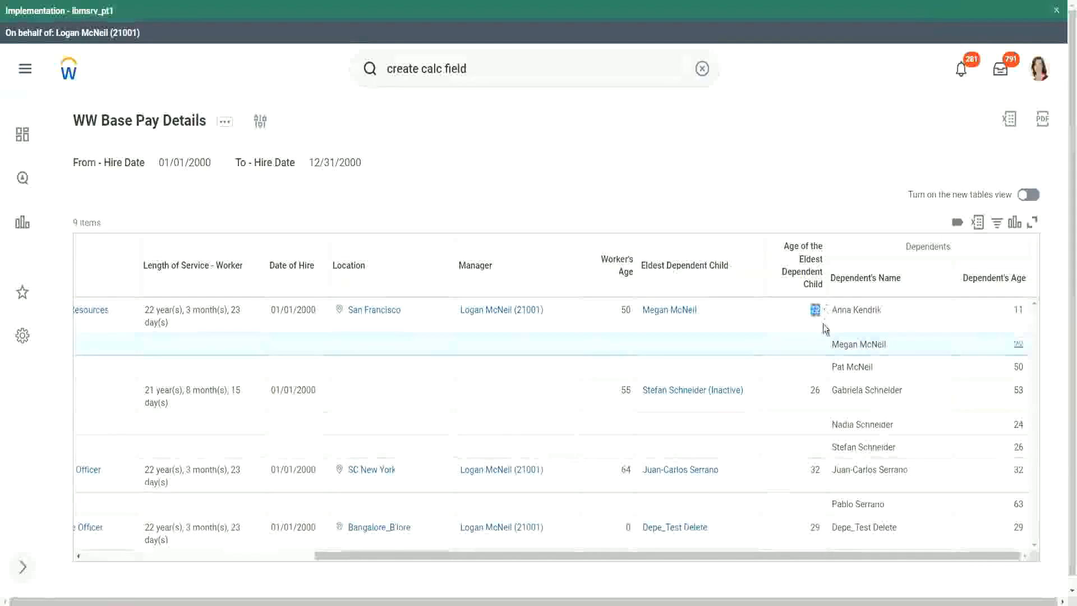
double_click(816, 391)
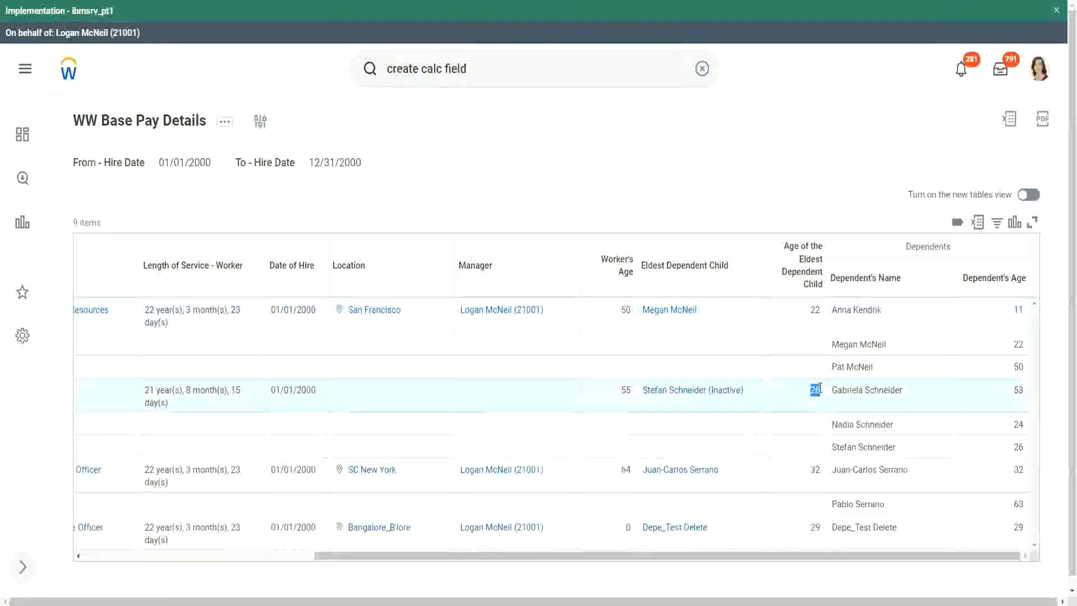
double_click(814, 470)
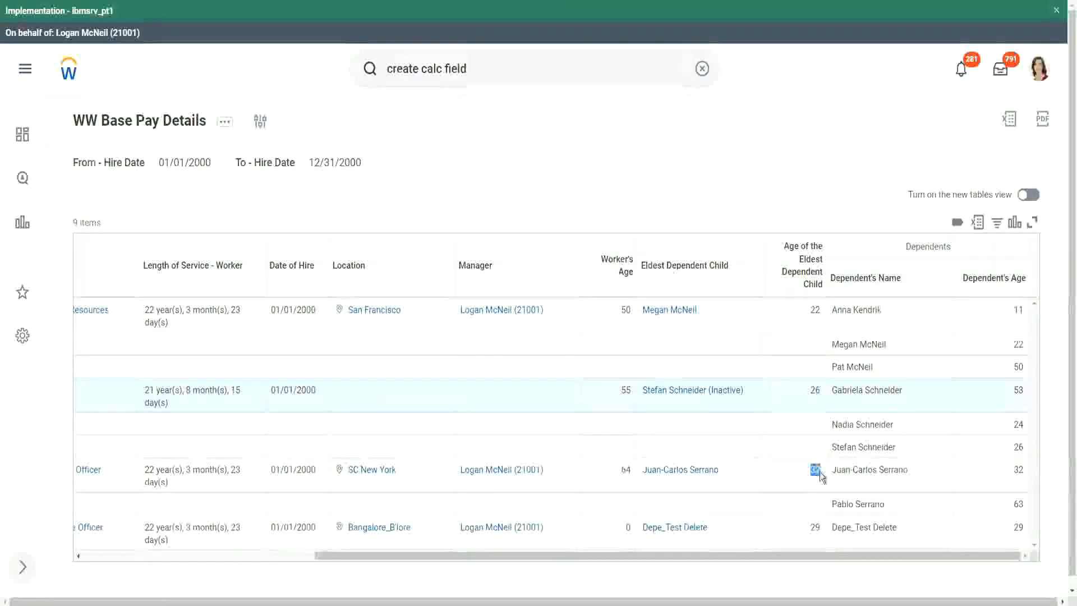
double_click(1018, 471)
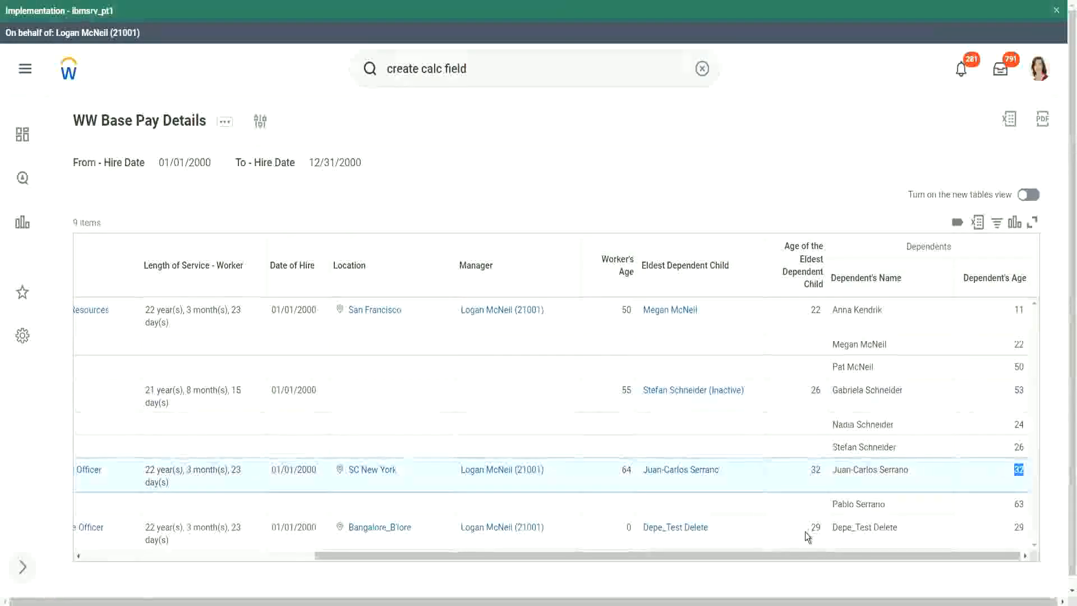
drag(811, 530, 819, 526)
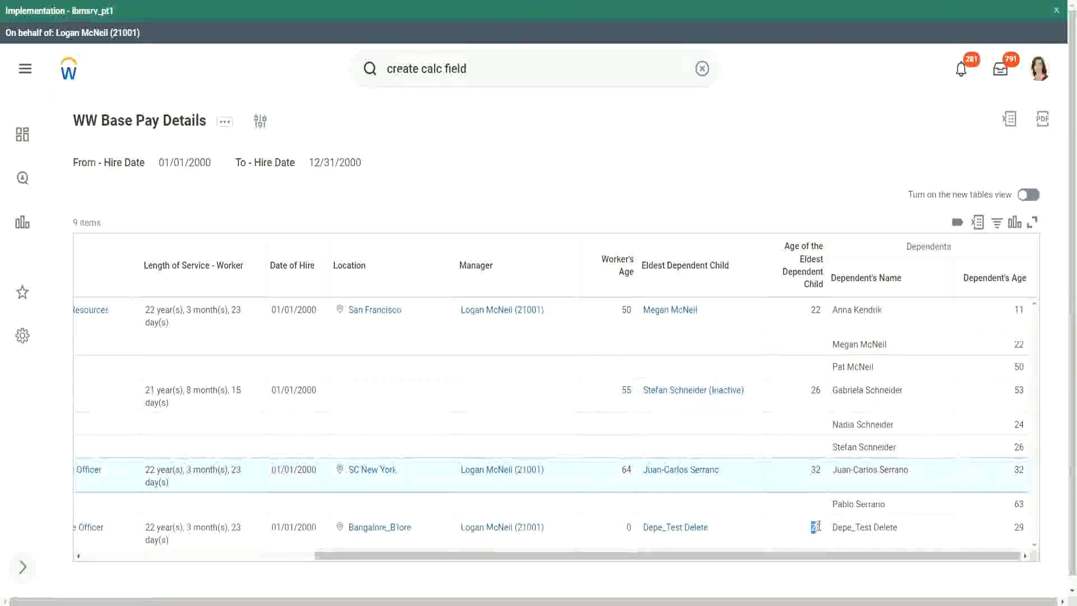
double_click(1018, 527)
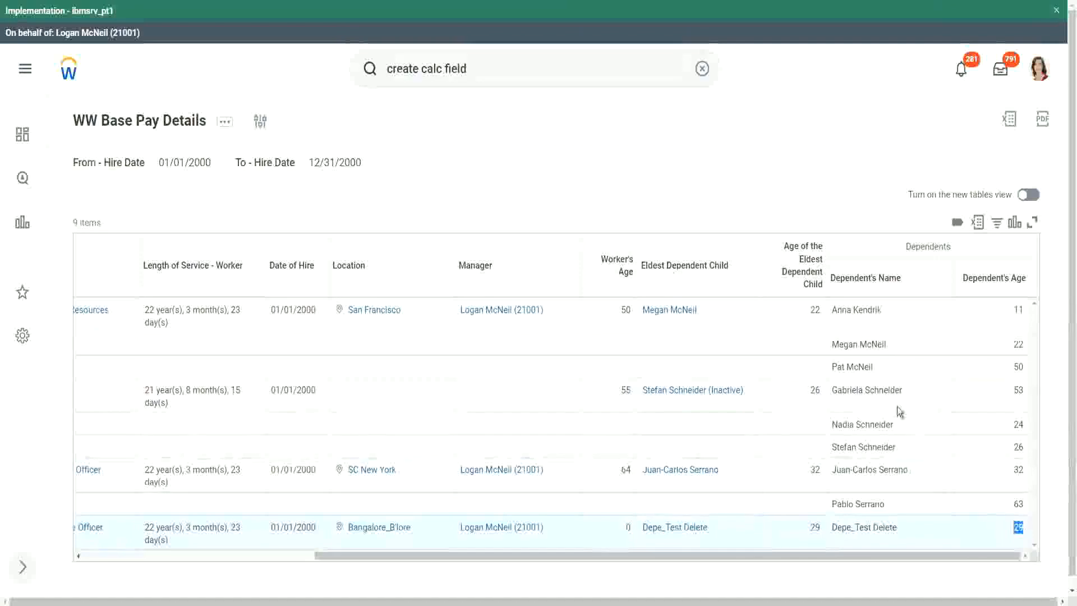
click(810, 172)
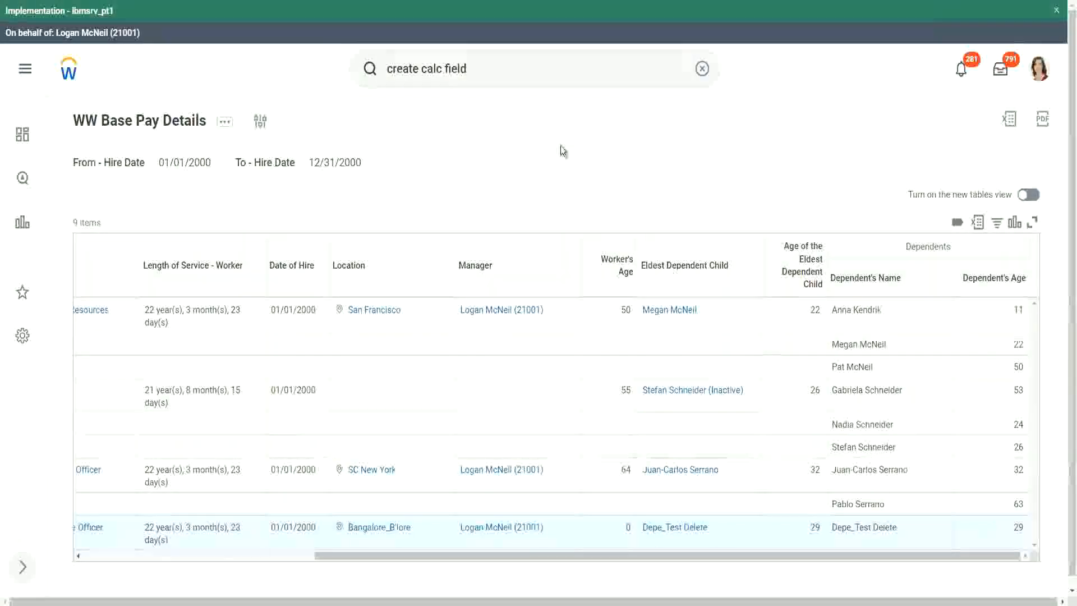
Edit the WW Base Pay Details report and add a third instance filter condition on CF-WW-LRV-Age of the eldest Dependent Child.
click(225, 125)
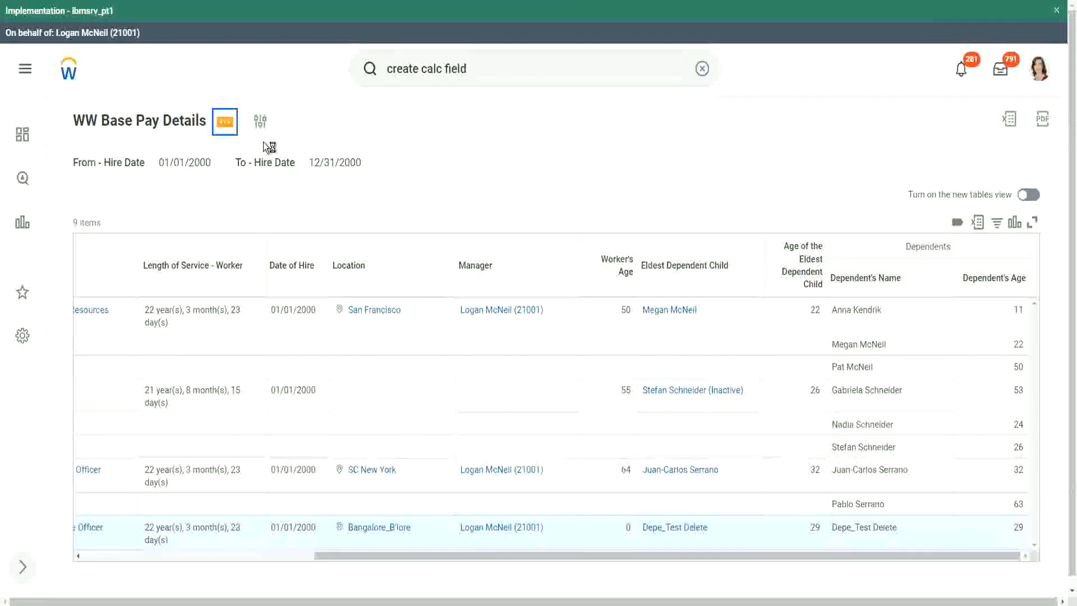
mouse_move(325, 187)
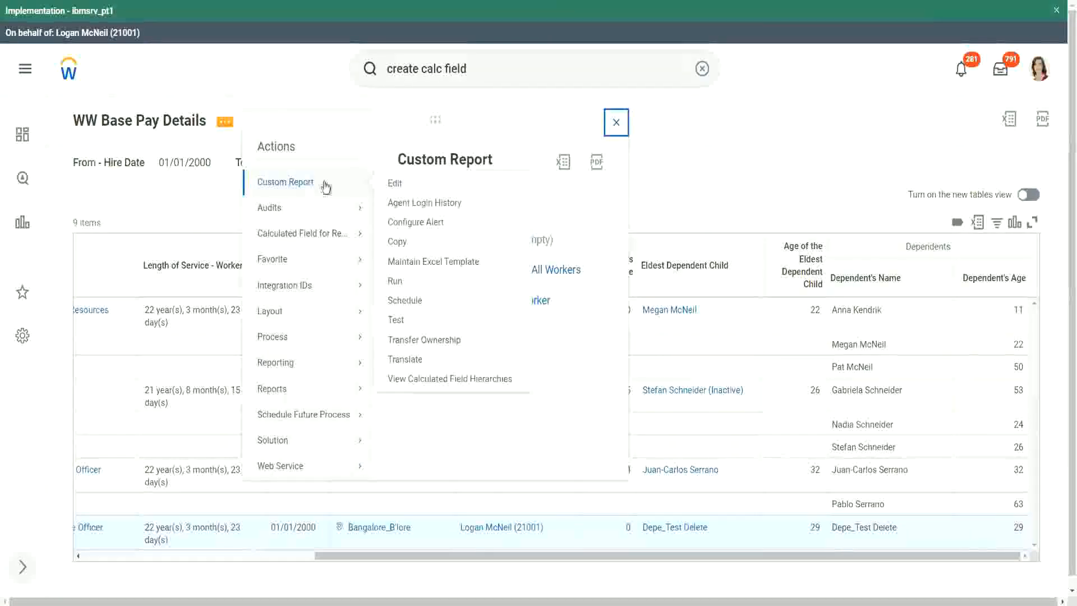
click(396, 184)
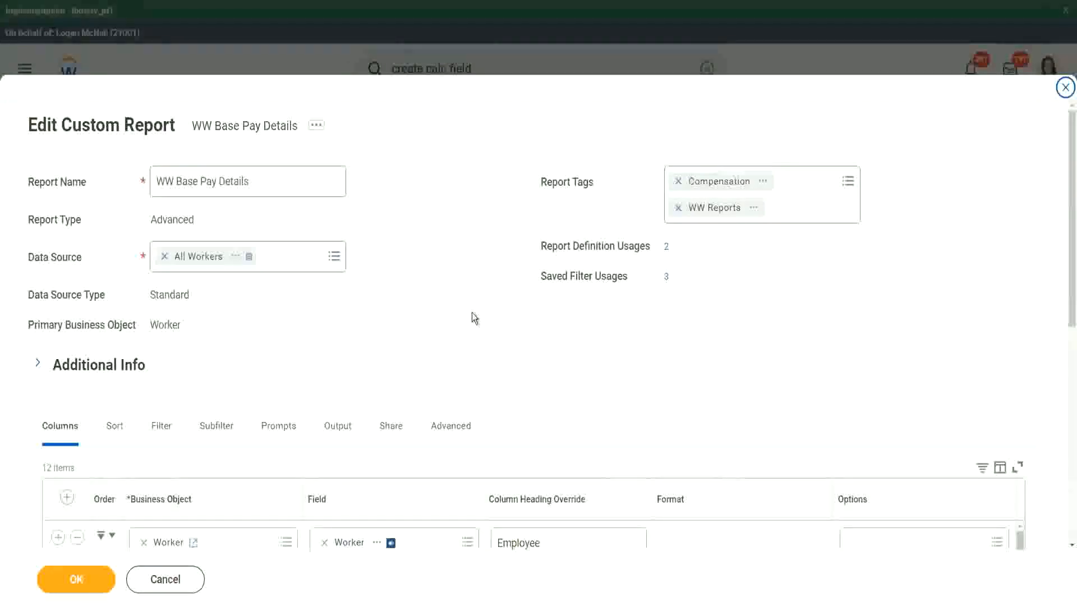
scroll(492, 289, down, 3)
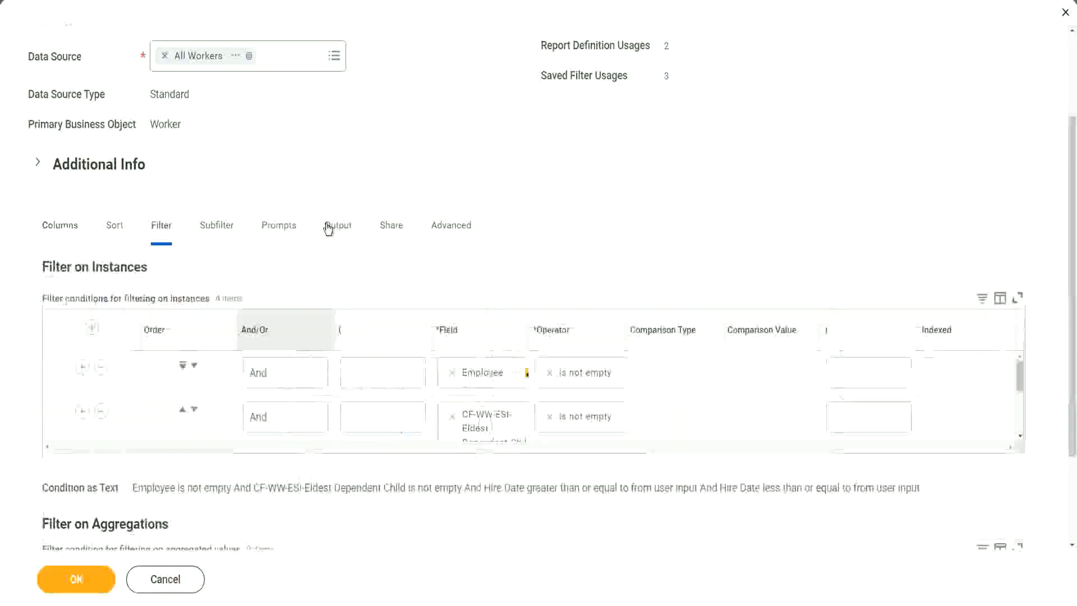
click(57, 412)
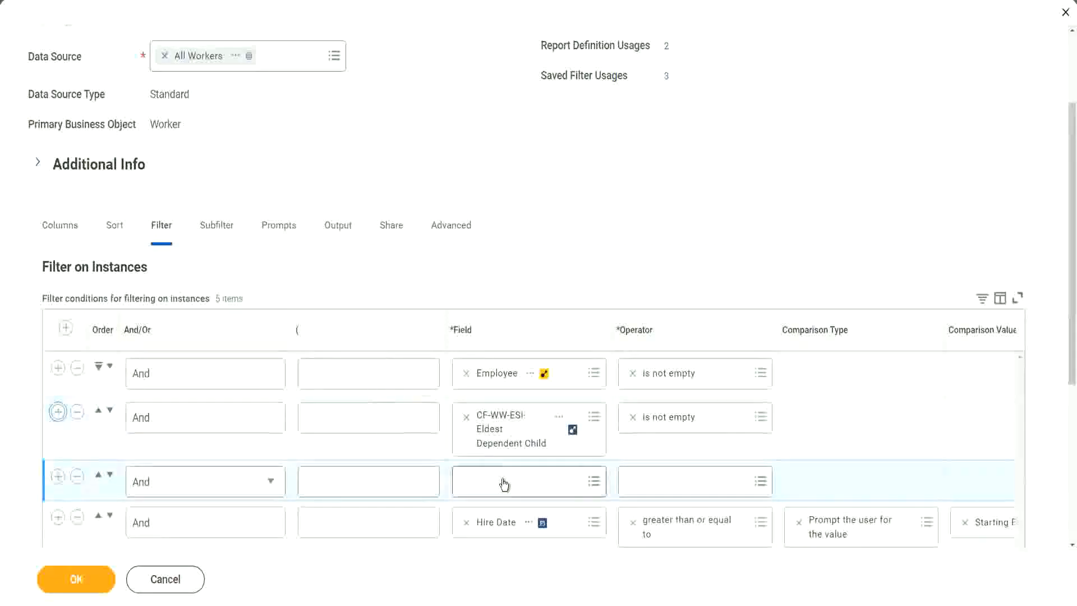
click(504, 479)
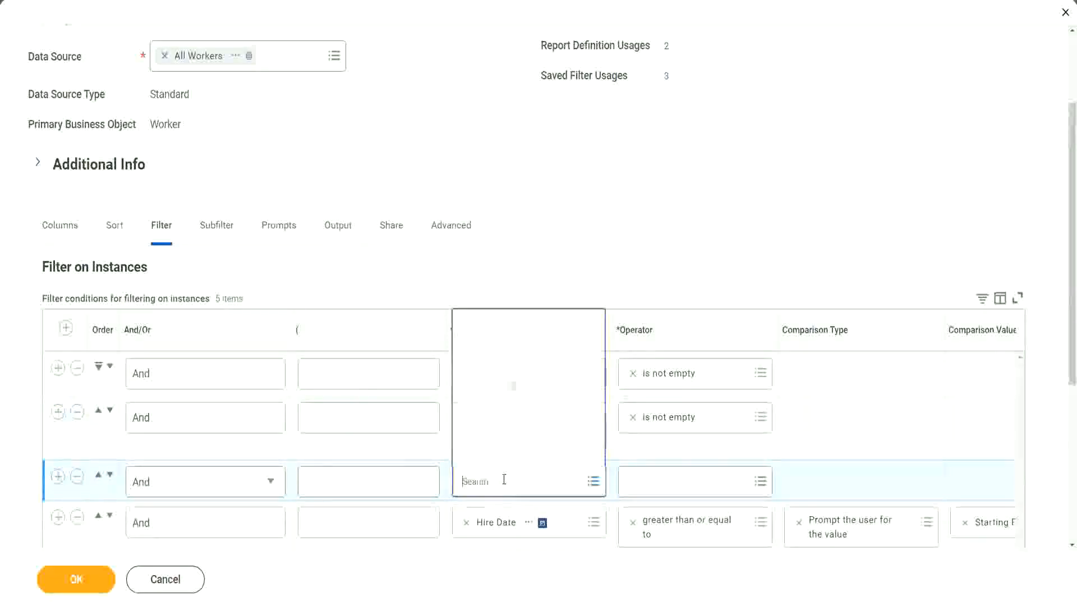
click(526, 326)
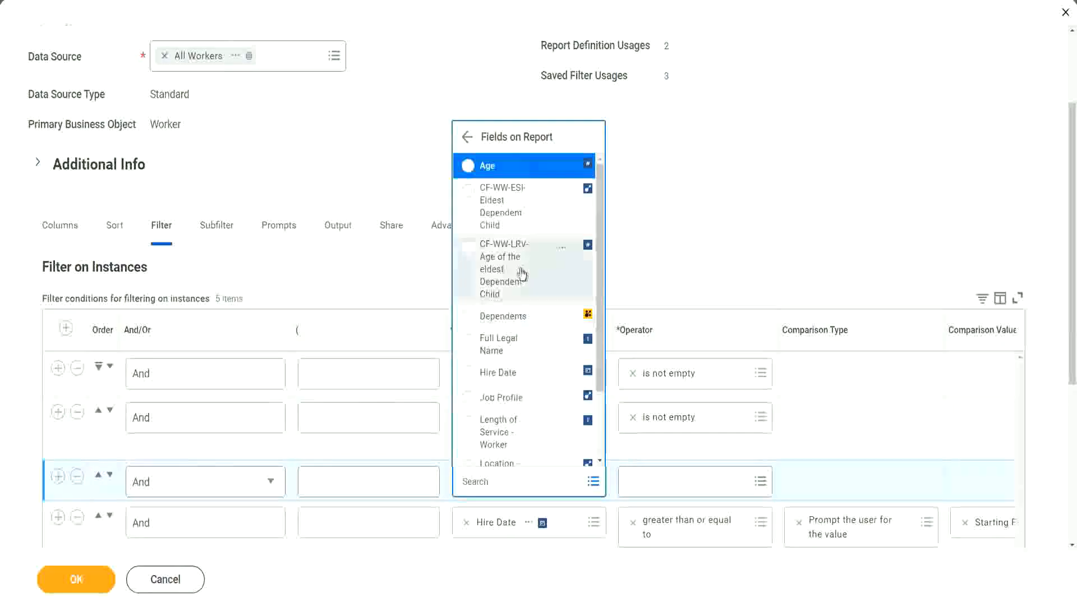
click(489, 269)
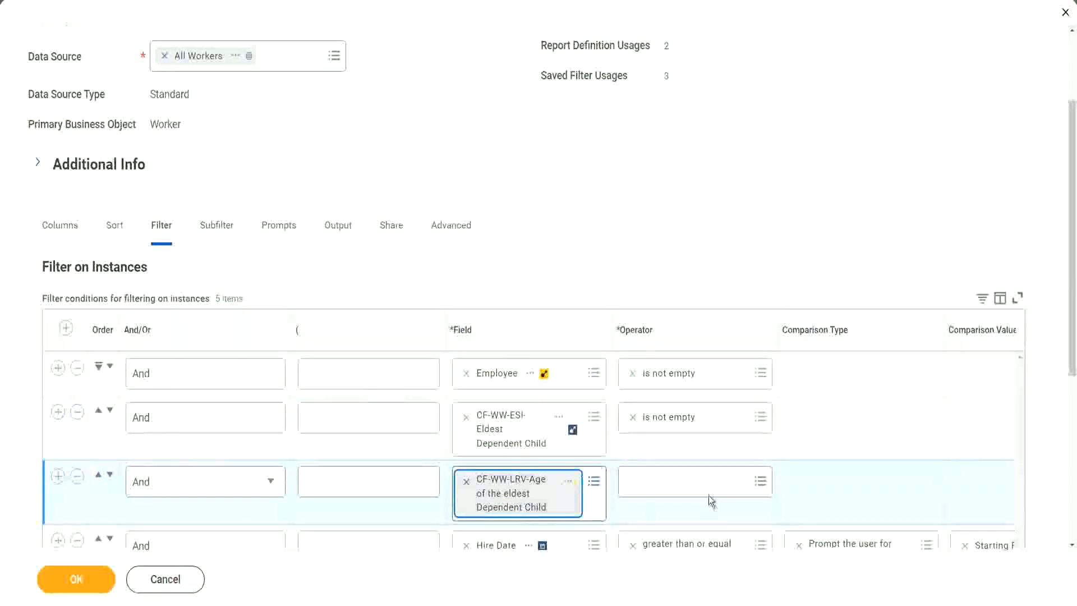
Set the new filter condition to less than or equal to 30 and save the report.
click(699, 480)
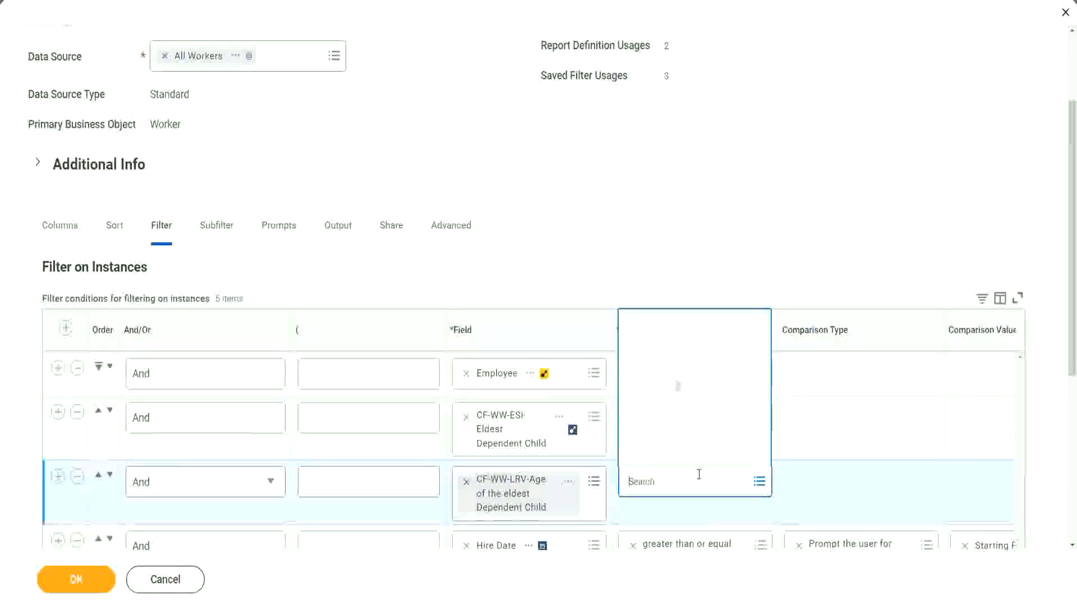
click(689, 428)
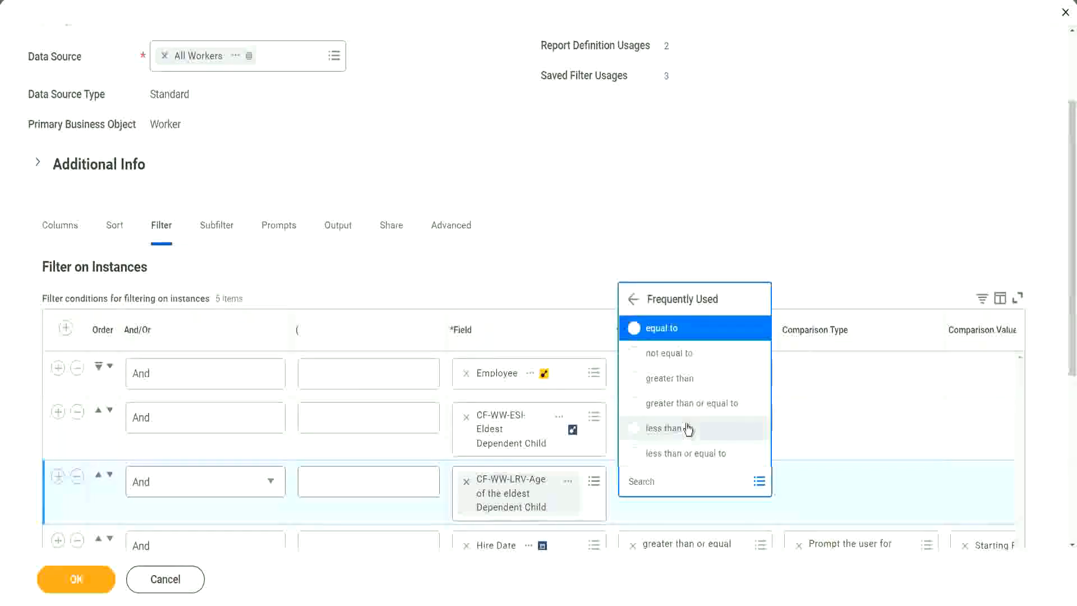
click(694, 459)
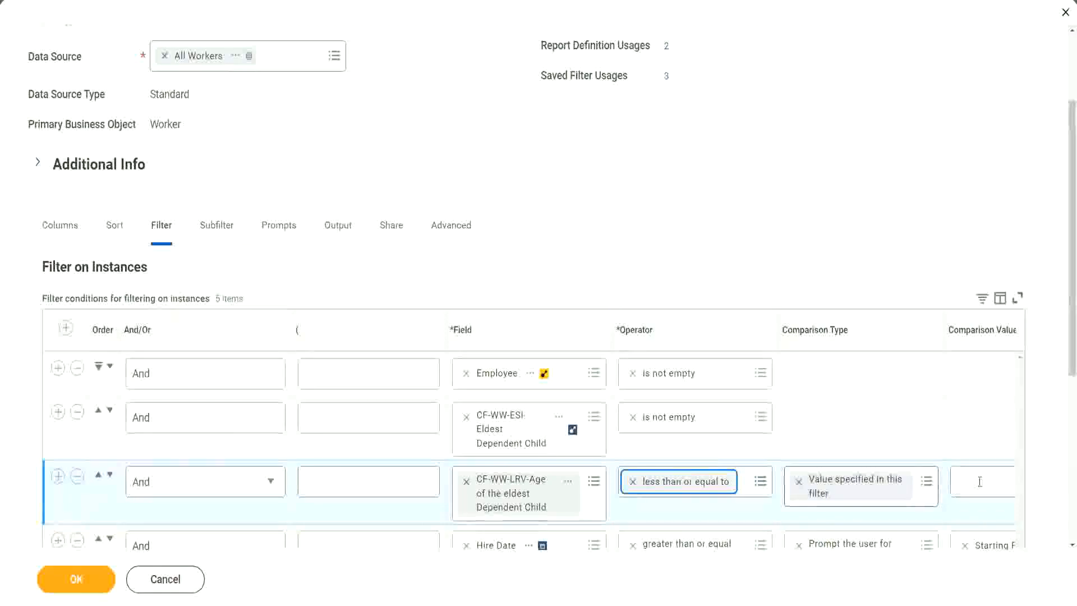
scroll(574, 510, down, 2)
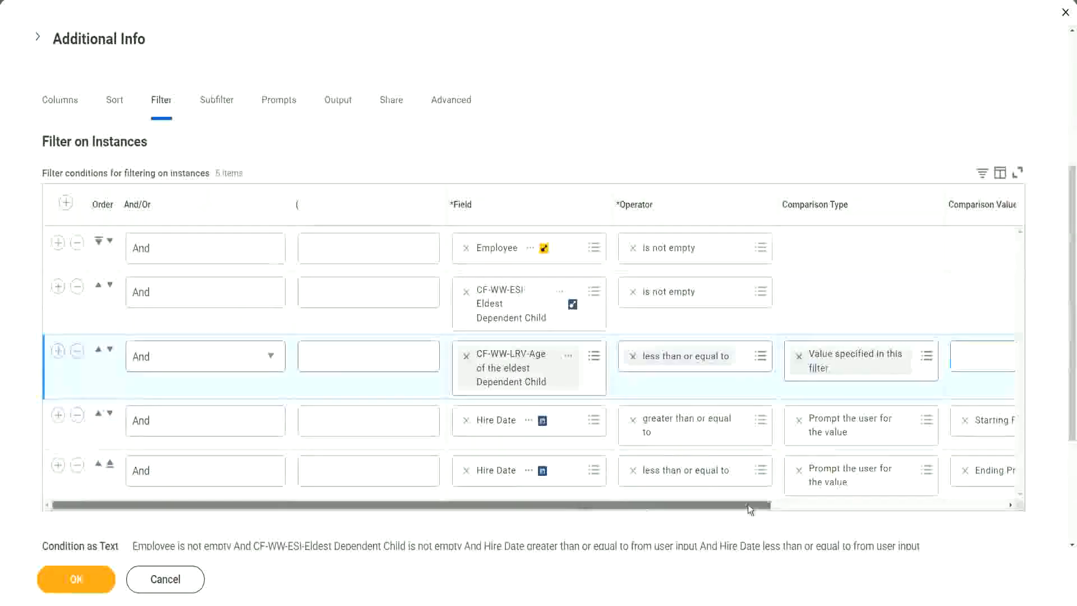
drag(749, 505, 983, 470)
click(790, 354)
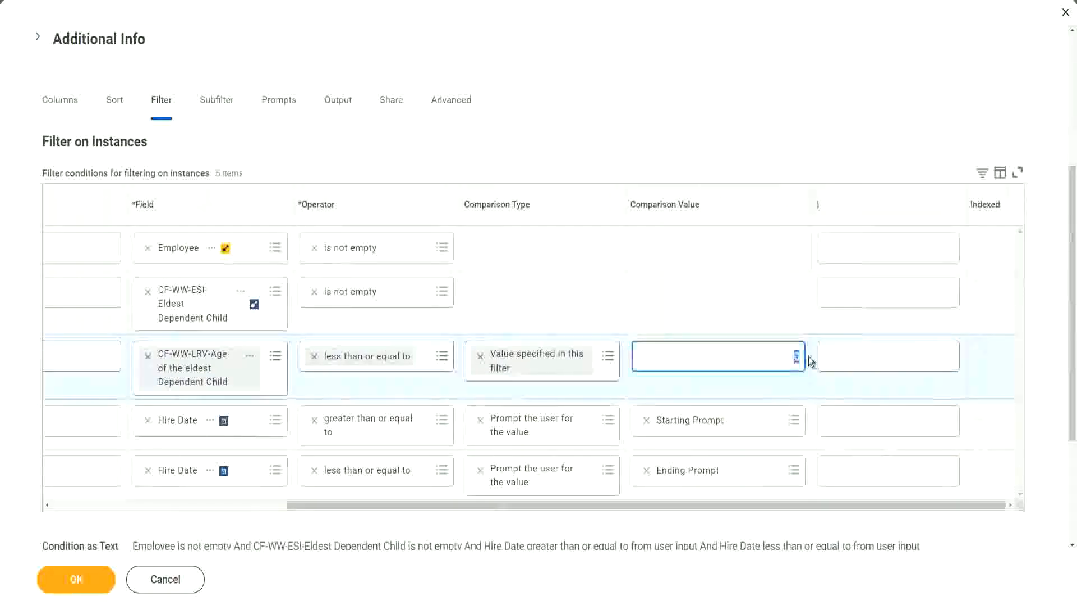
text(30)
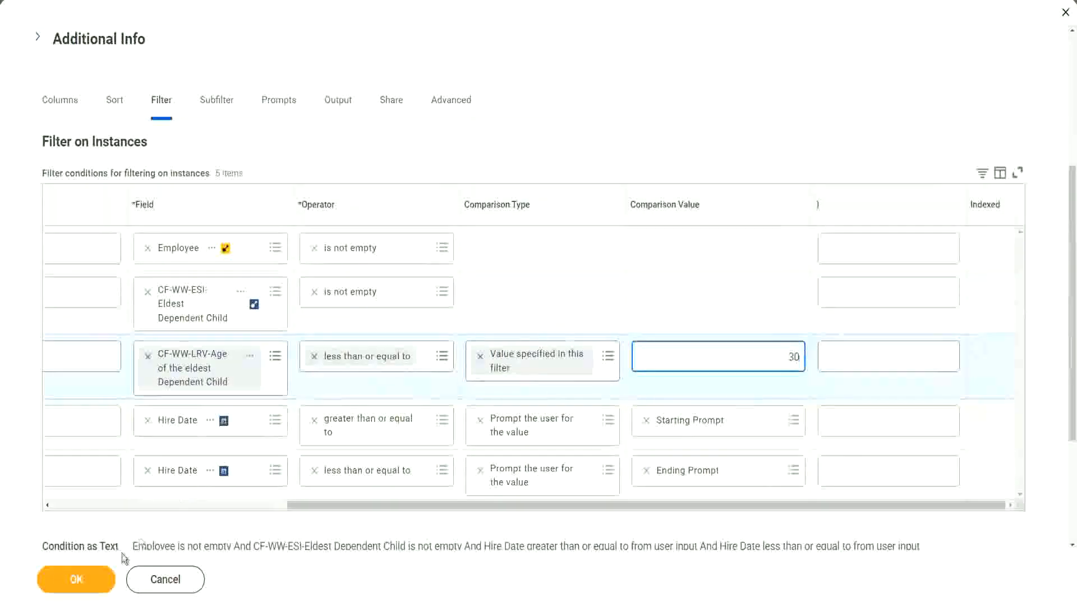
click(76, 584)
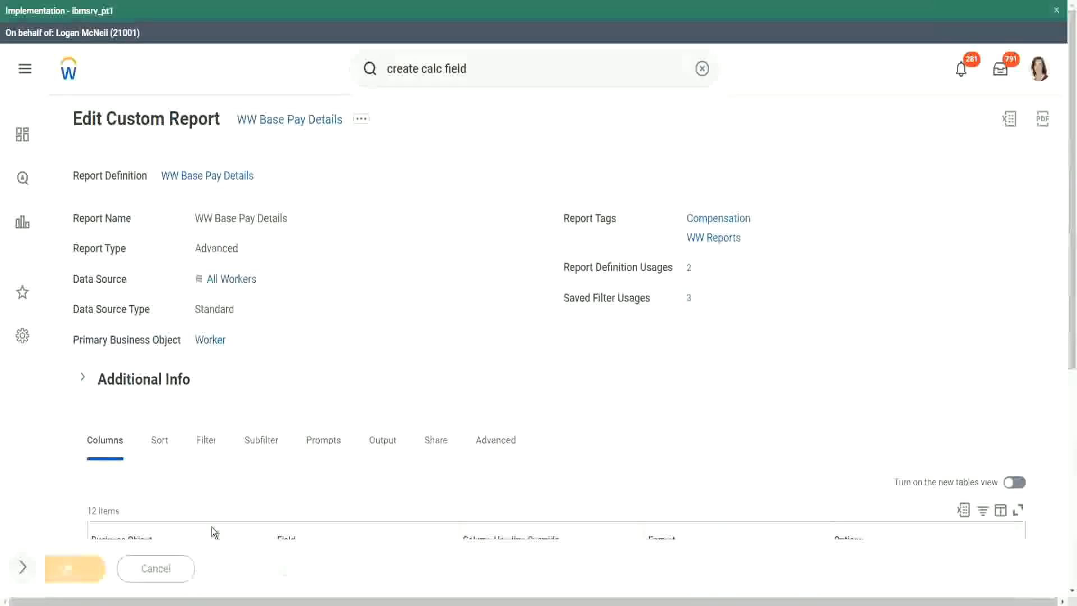
Run the report with the saved 2000 filter and check the eldest dependent child's age column against the age limit.
click(115, 572)
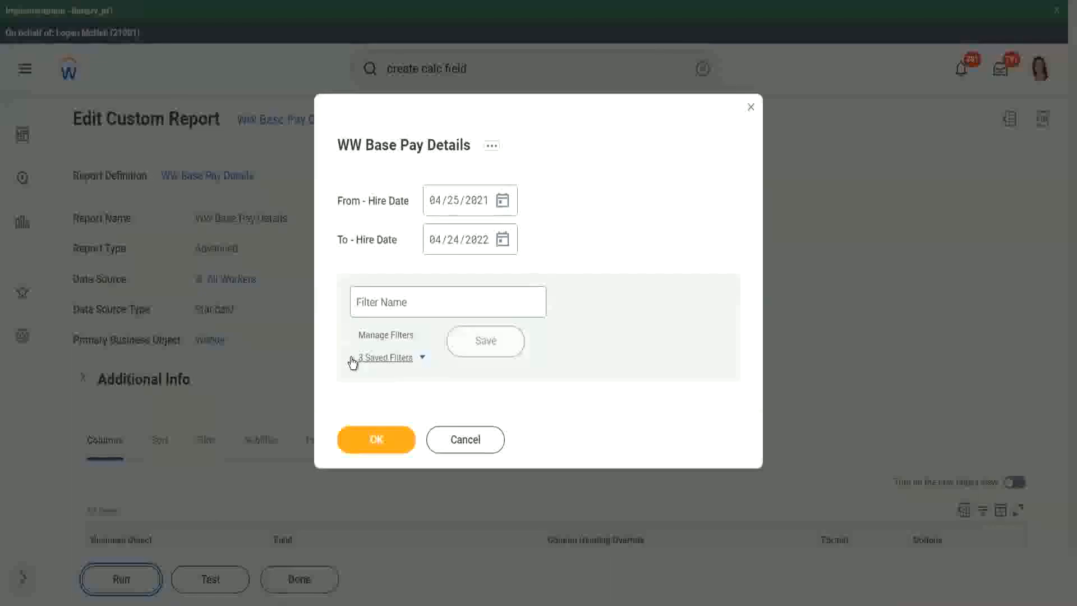
click(422, 359)
click(418, 401)
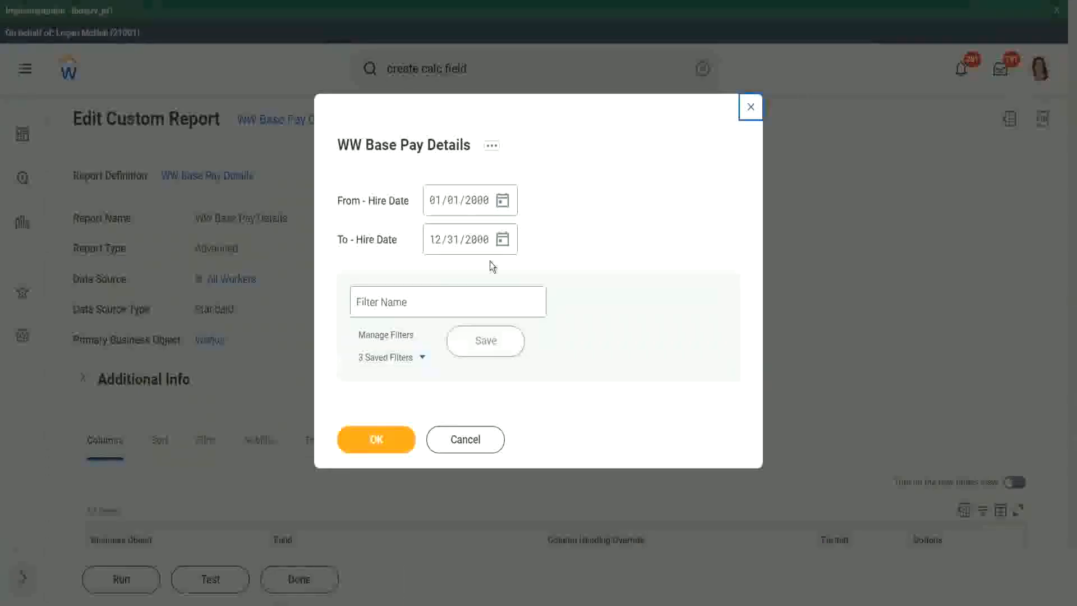
click(375, 443)
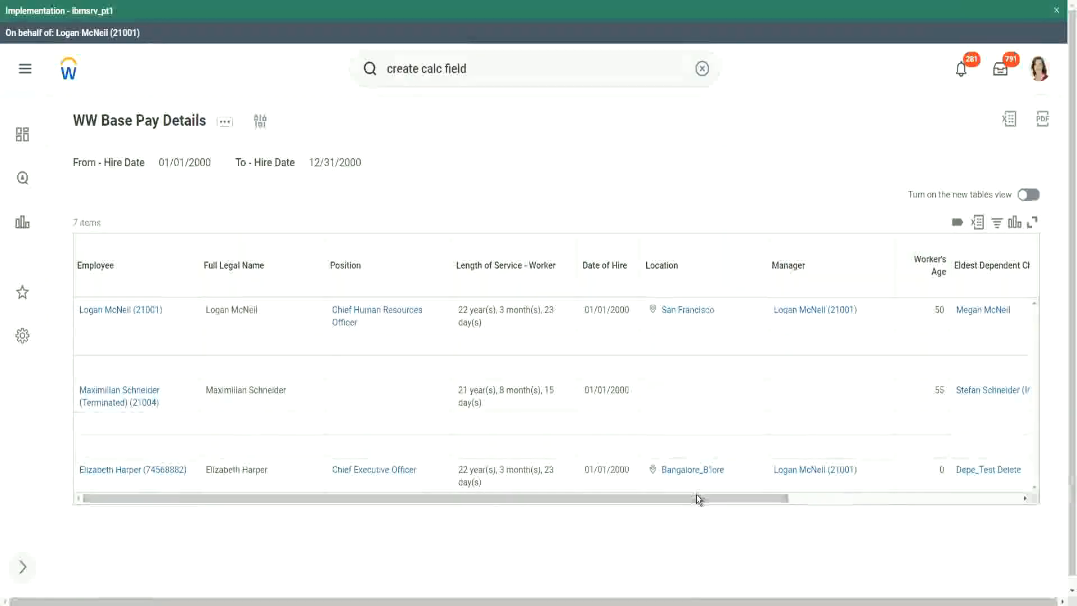
drag(697, 497, 918, 507)
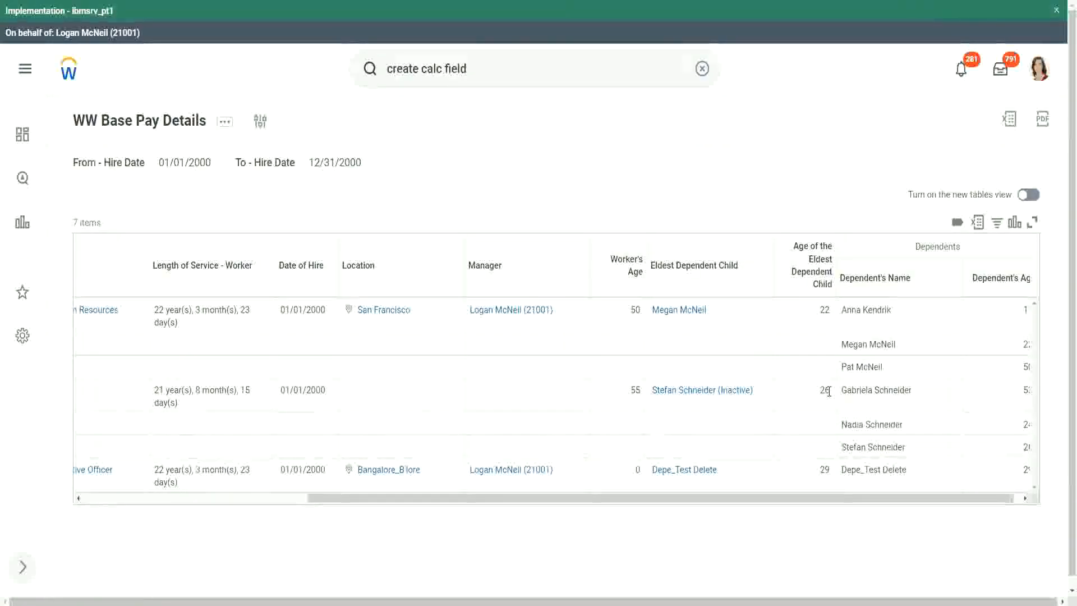
double_click(823, 470)
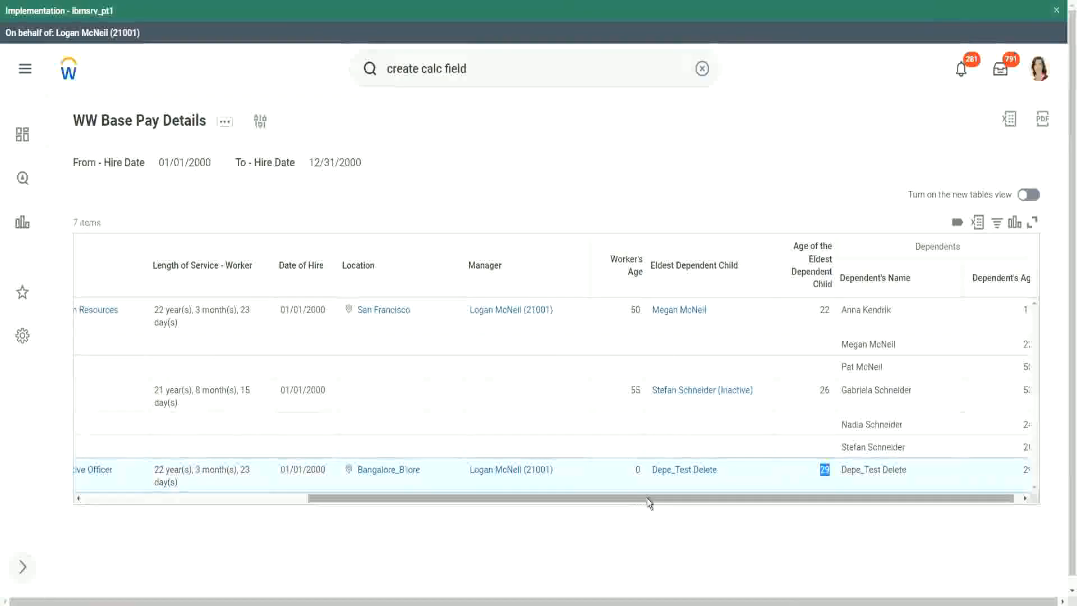
drag(648, 498, 308, 504)
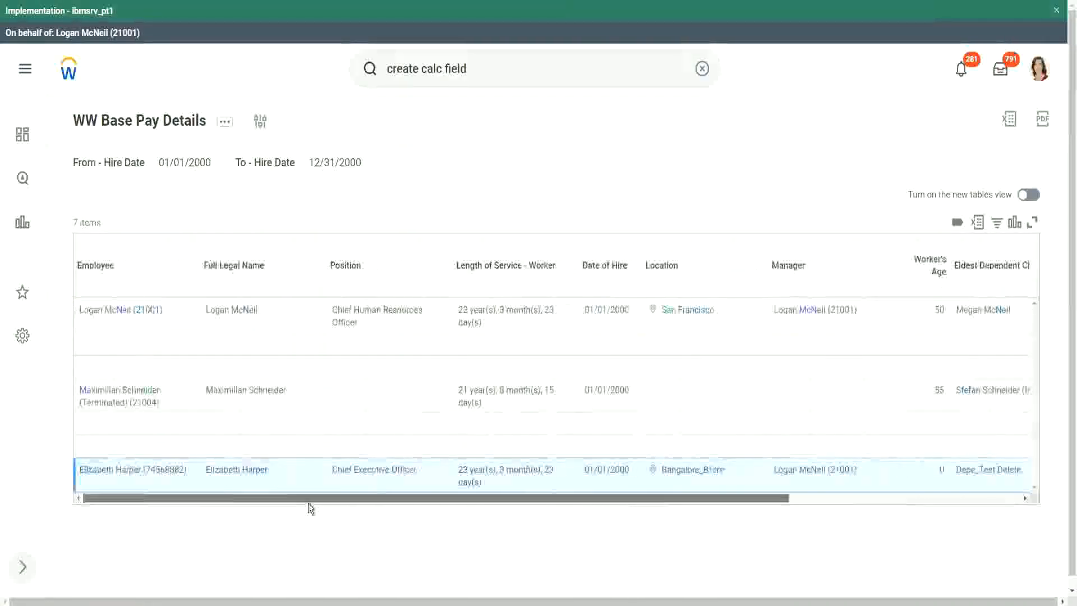